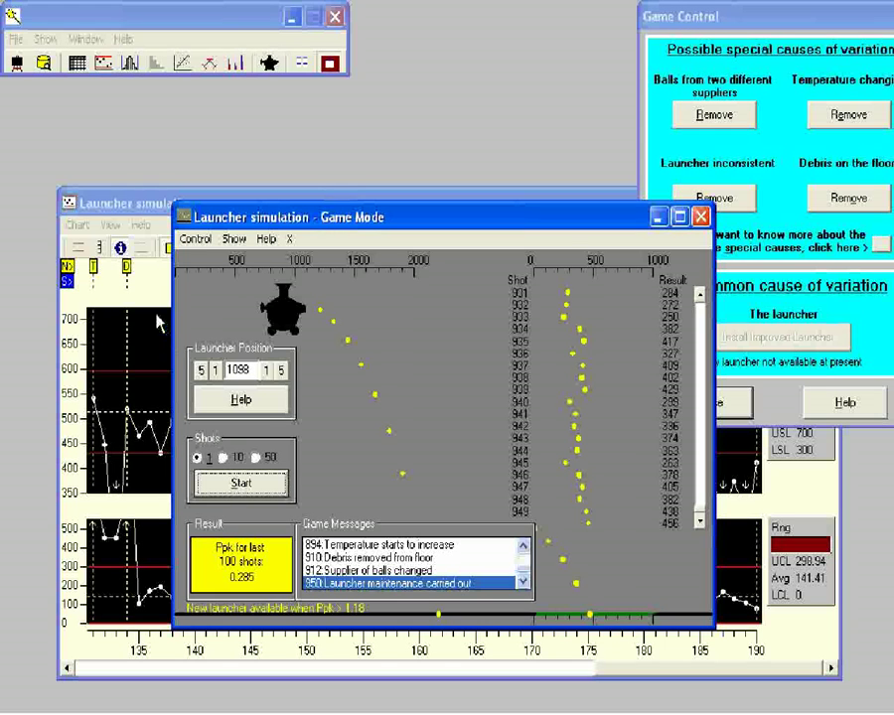
- Open the Stable tutorial data table and enlarge its window to show subgroups 182–198
{"action": "left_click", "coordinate": [44, 64]}
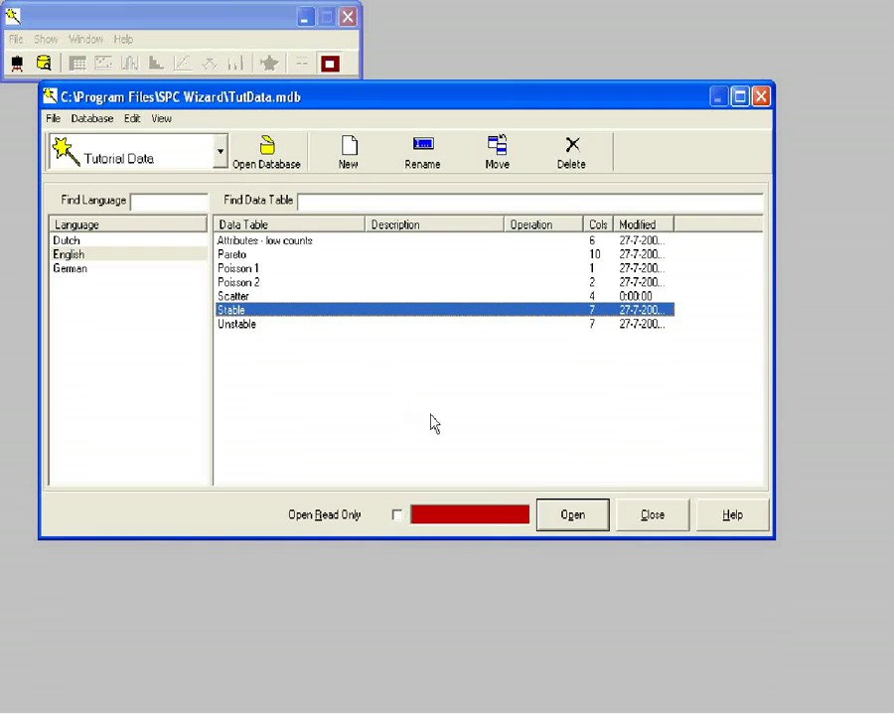
{"action": "left_click", "coordinate": [550, 524]}
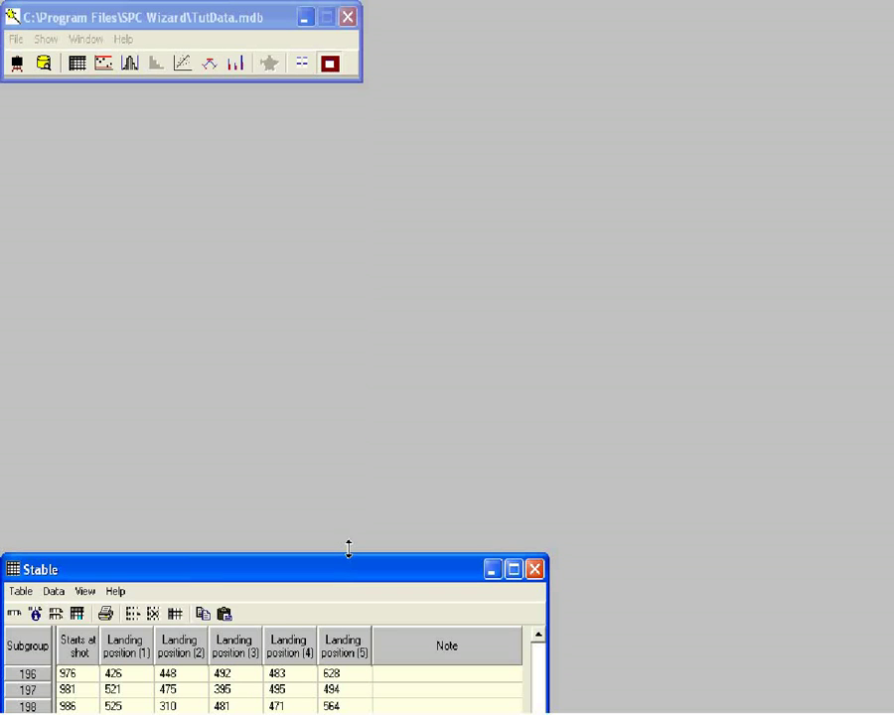
{"action": "left_click_drag", "start_coordinate": [348, 548], "coordinate": [357, 331]}
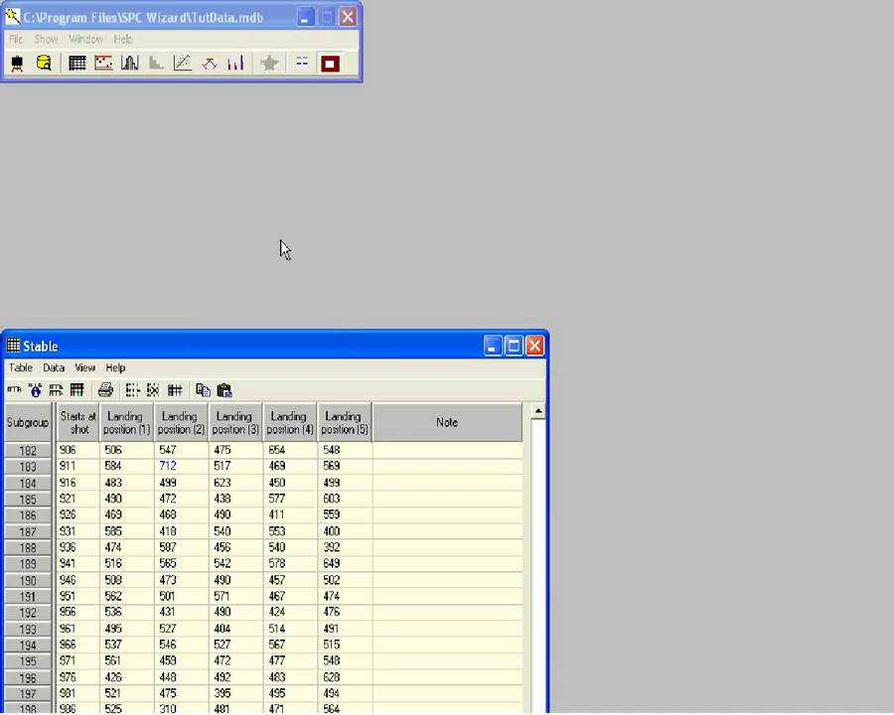
- Histogram the 1000 Stable landing-position individual values and show statistics: average 503.84, Cp 1.09, Cpk 1.07
{"action": "left_click", "coordinate": [130, 66]}
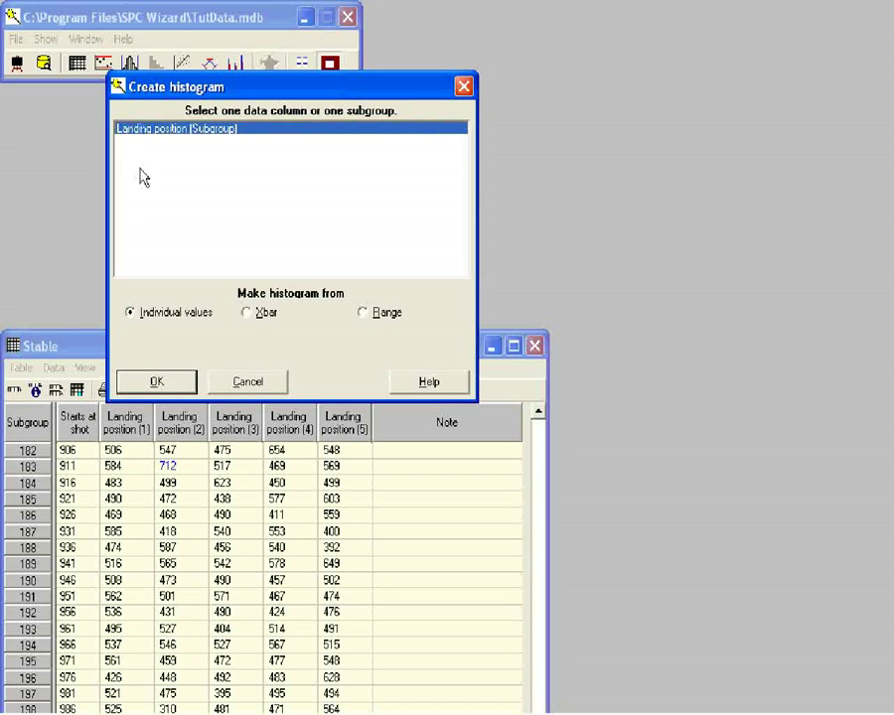
{"action": "left_click", "coordinate": [169, 385]}
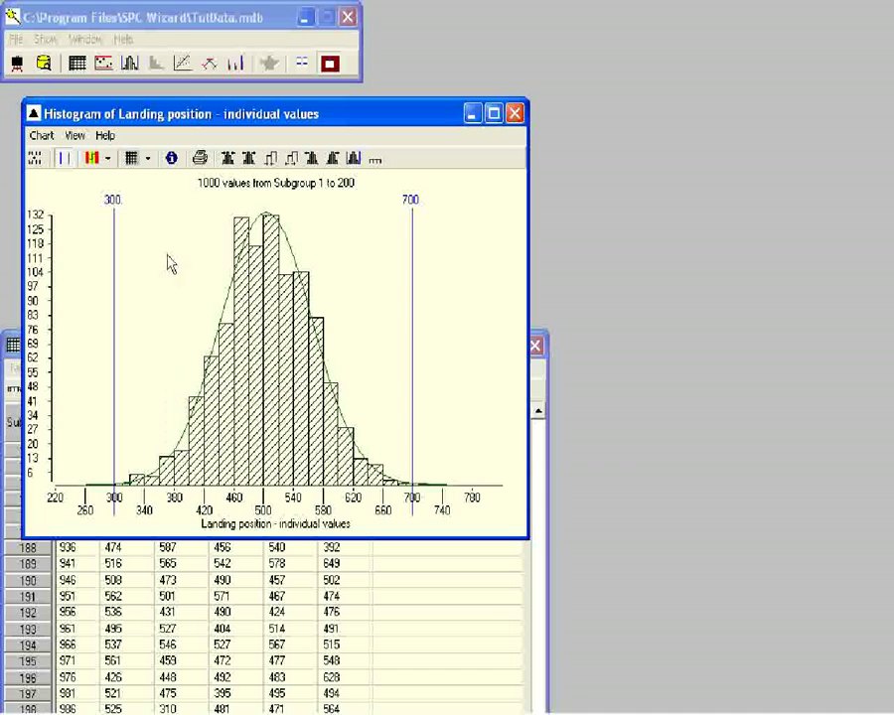
{"action": "left_click", "coordinate": [170, 159]}
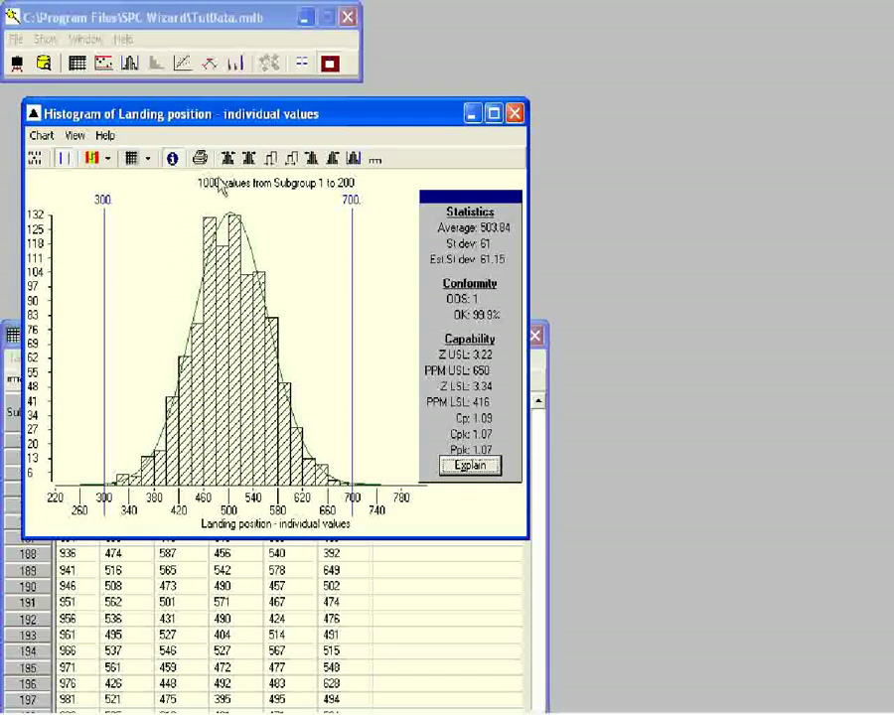
{"action": "left_click", "coordinate": [446, 263]}
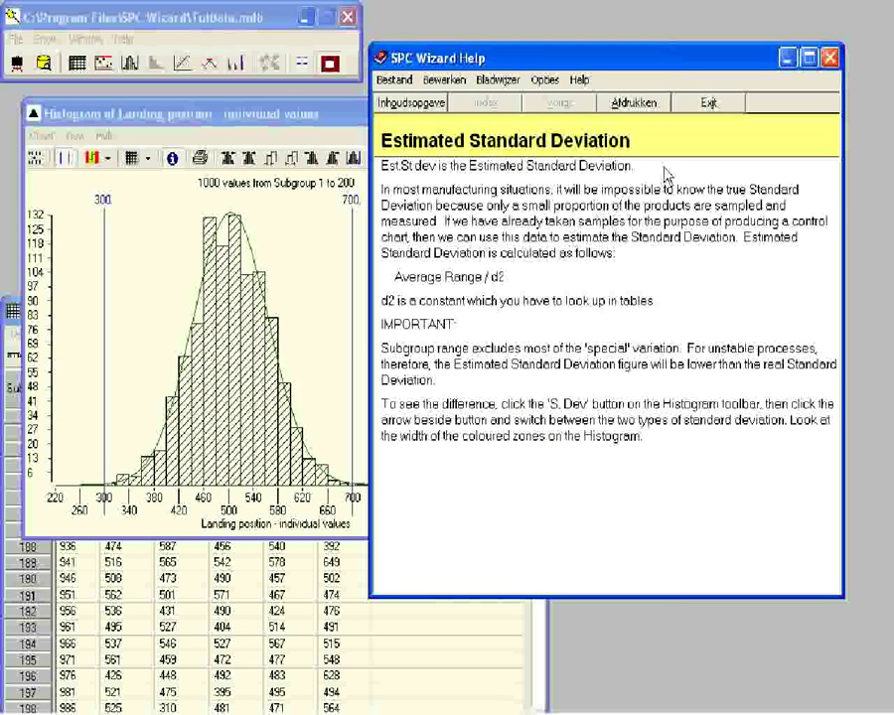
{"action": "left_click", "coordinate": [831, 60]}
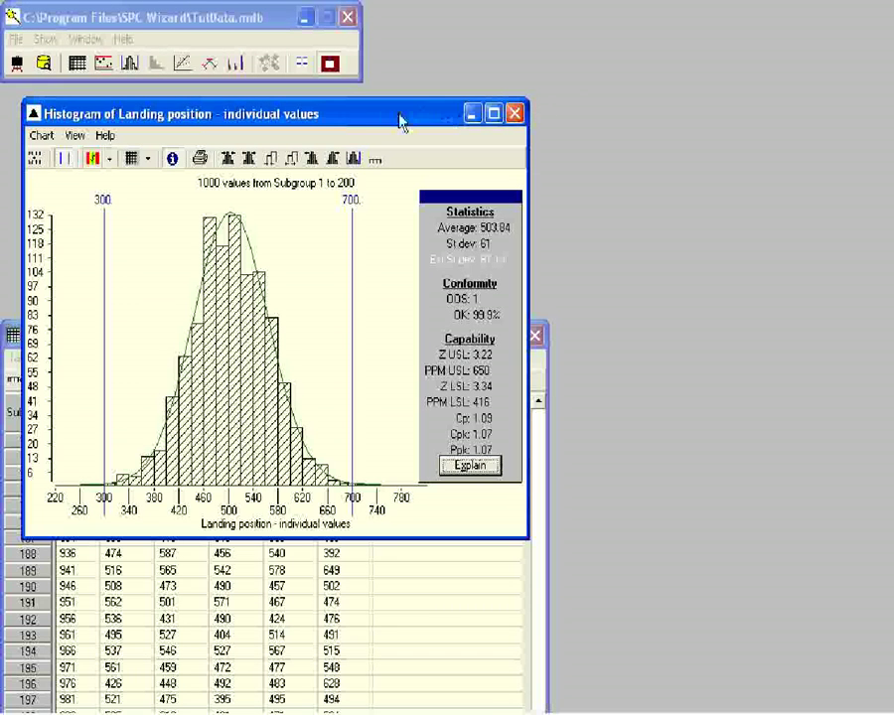
- Turn on histogram colour bands using the Estimated Std. Dev. option at 1, 2, 3 sigma
{"action": "left_click", "coordinate": [93, 159]}
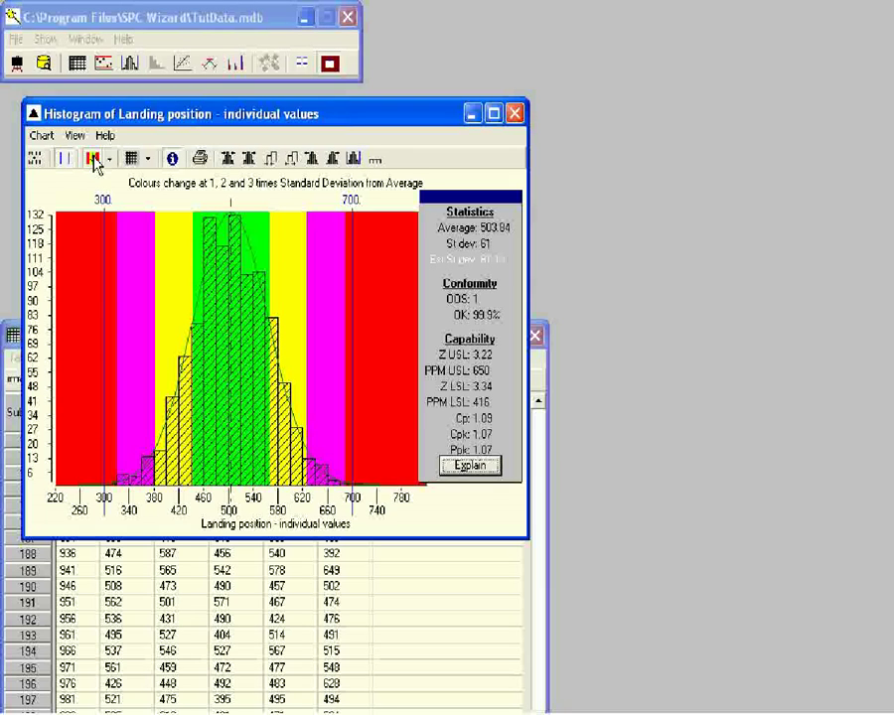
{"action": "left_click", "coordinate": [97, 161]}
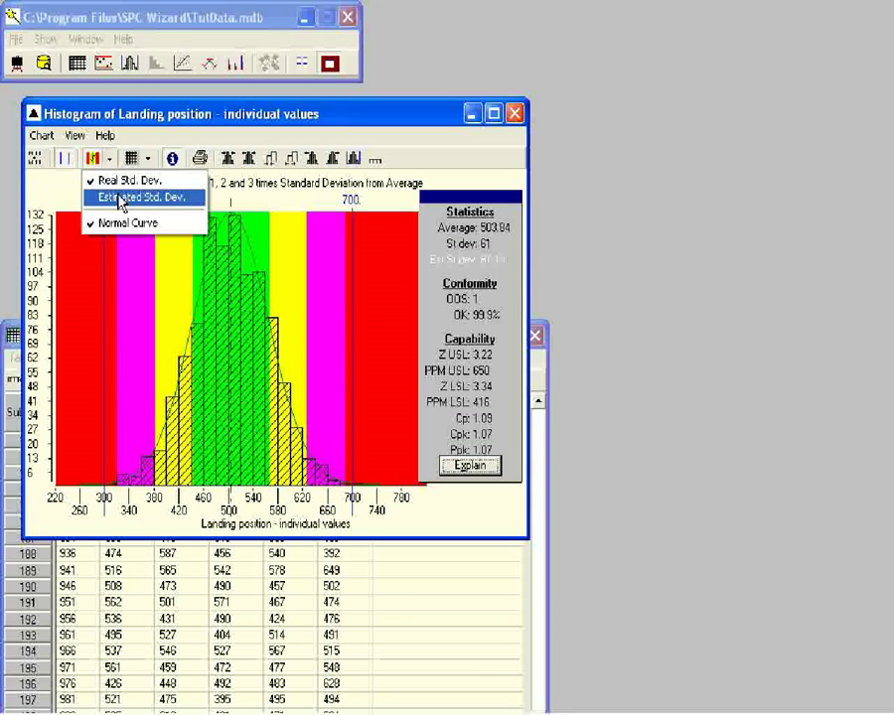
{"action": "left_click", "coordinate": [120, 199]}
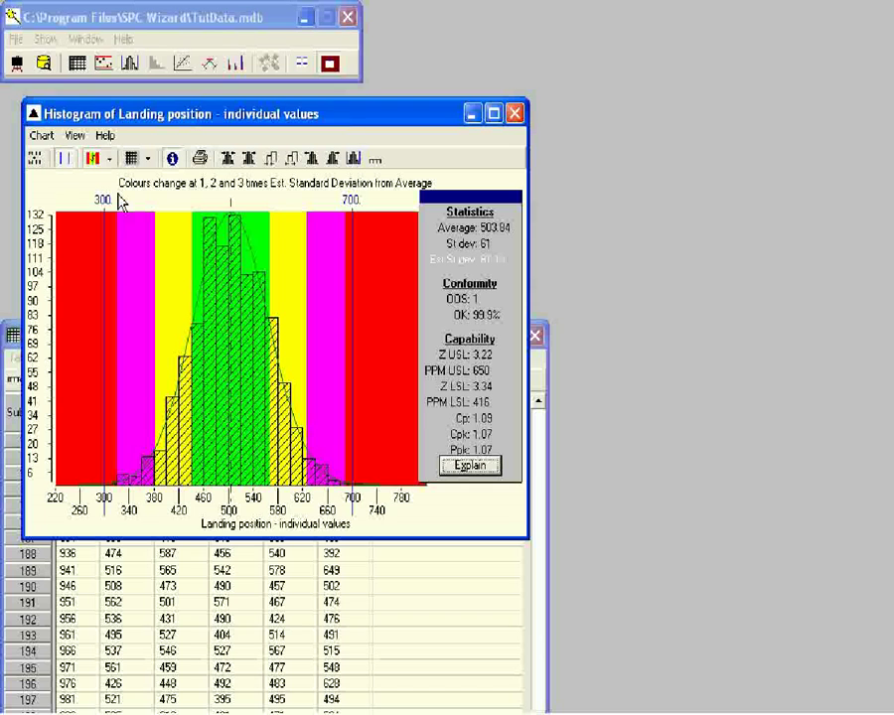
{"action": "left_click", "coordinate": [109, 160]}
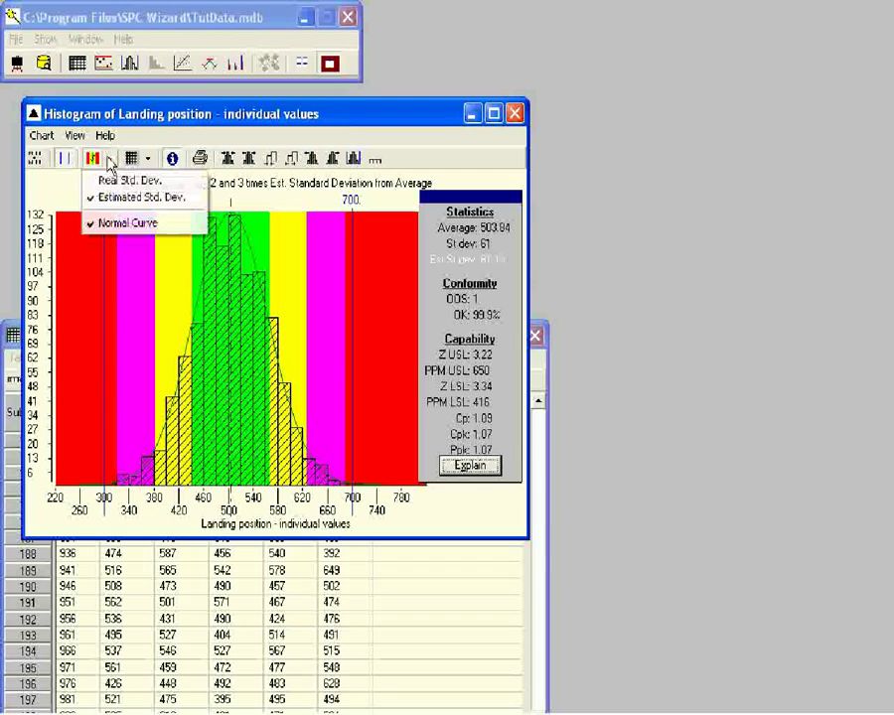
- Switch the colour bands to Real Std. Dev. around the 503.84 average
{"action": "left_click", "coordinate": [113, 182]}
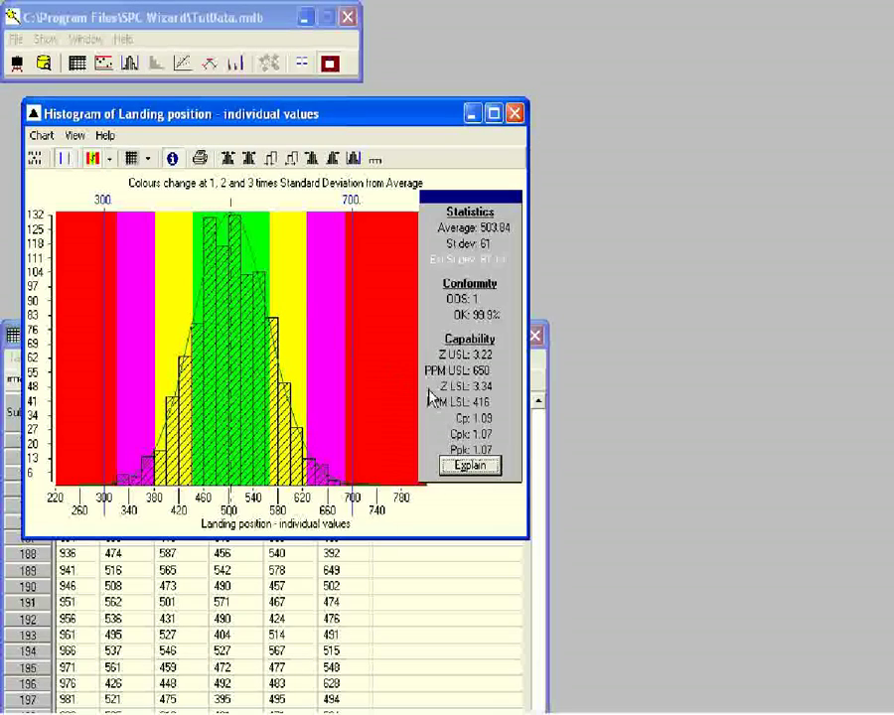
{"action": "left_click", "coordinate": [457, 418]}
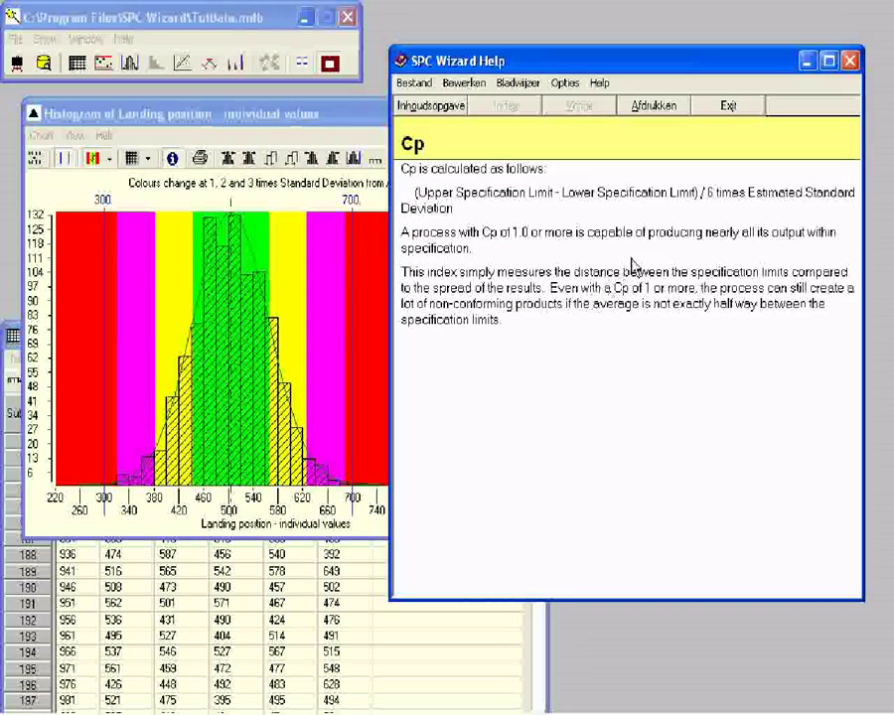
{"action": "left_click", "coordinate": [850, 64]}
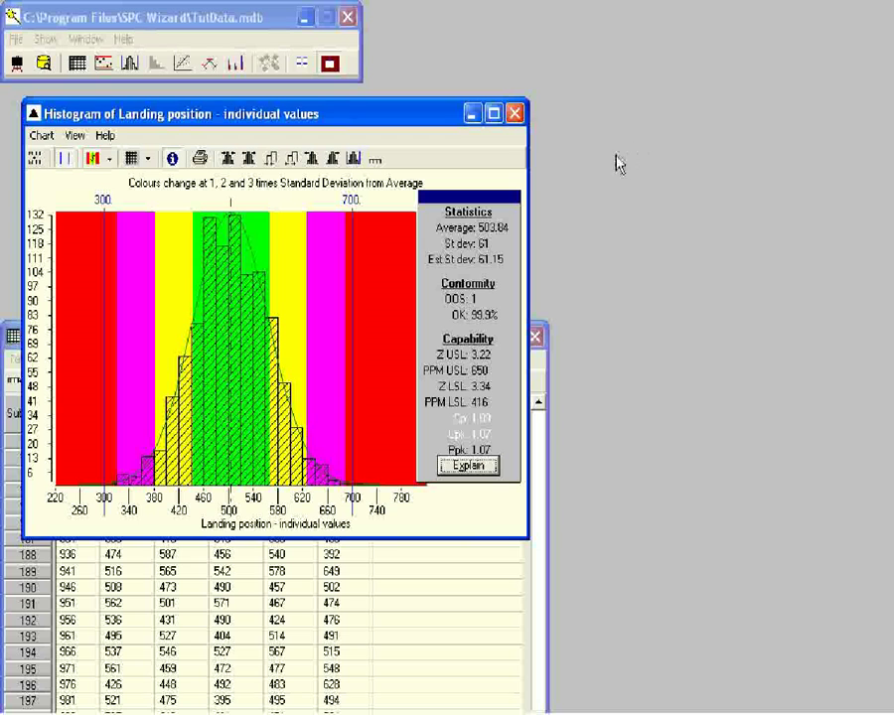
- Drag the spec limits to 409.708 and 596.071, leaving 87.8% conforming and Ppk 0.5
{"action": "left_click_drag", "start_coordinate": [351, 272], "coordinate": [398, 272]}
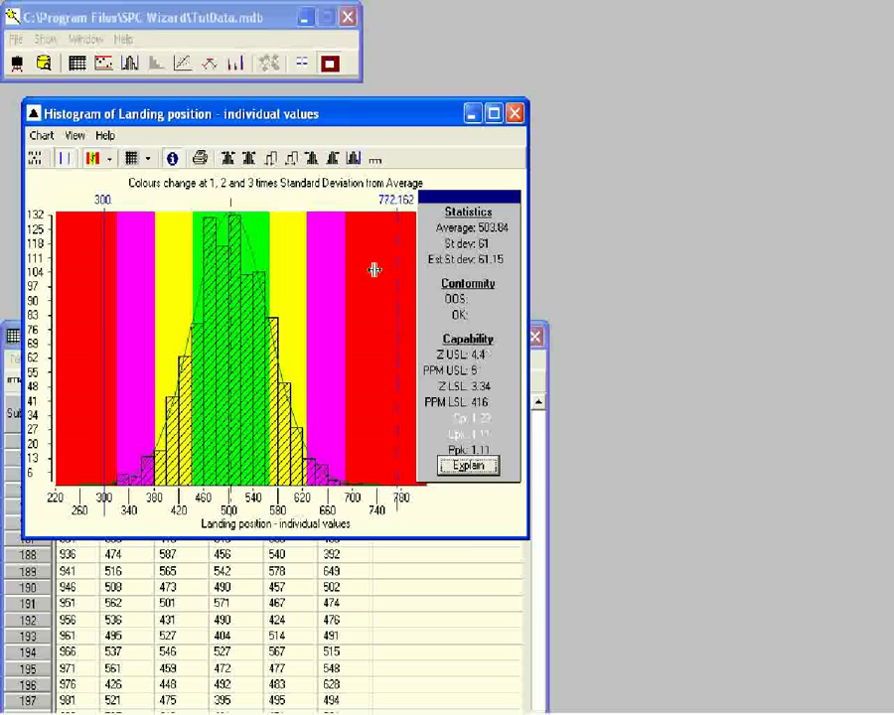
{"action": "left_click_drag", "start_coordinate": [105, 257], "coordinate": [66, 257]}
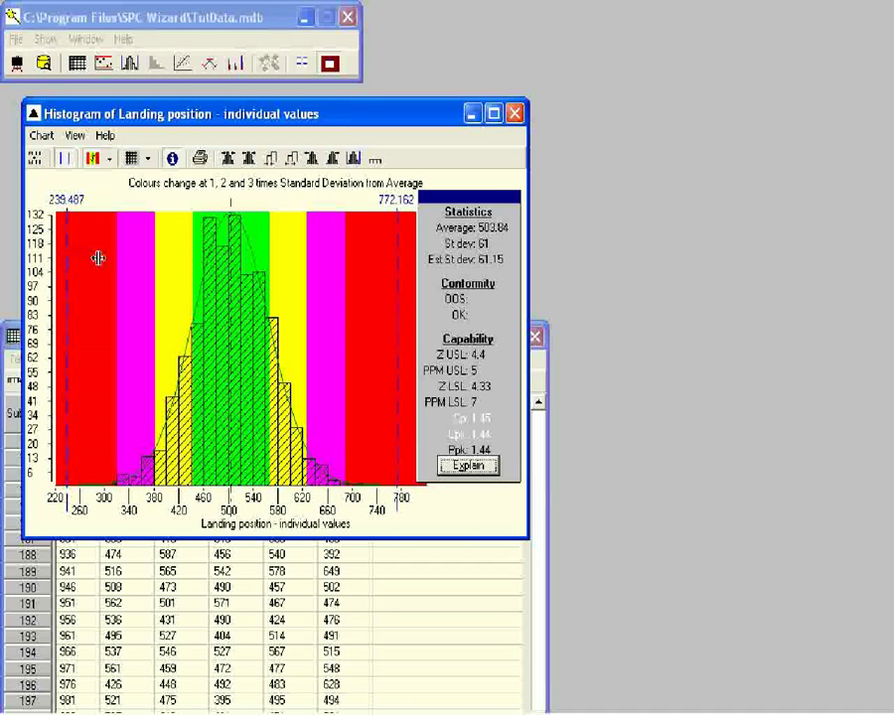
{"action": "left_click_drag", "start_coordinate": [397, 263], "coordinate": [289, 265]}
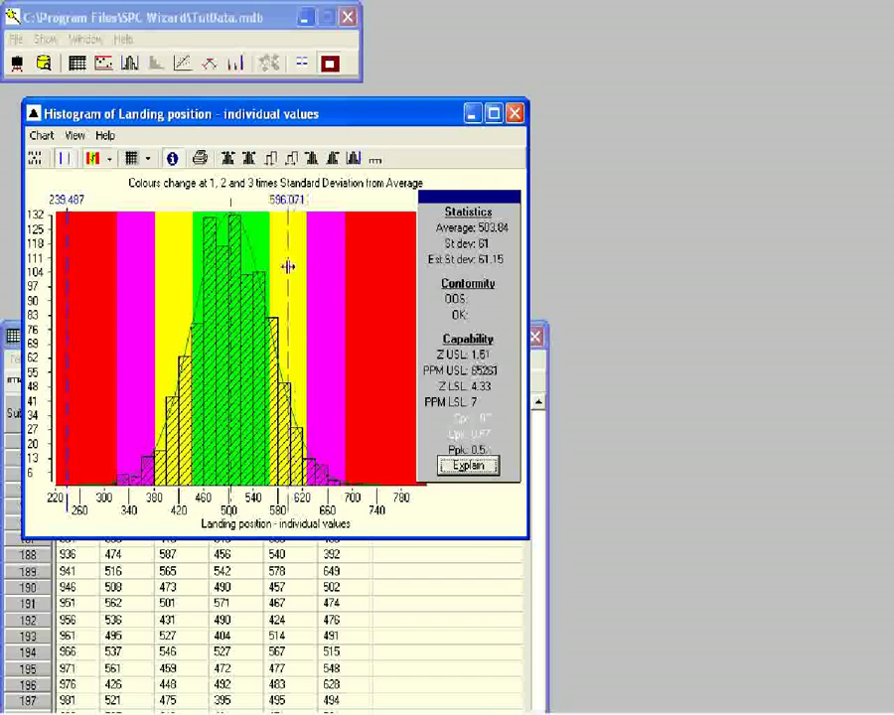
{"action": "left_click_drag", "start_coordinate": [69, 257], "coordinate": [182, 265]}
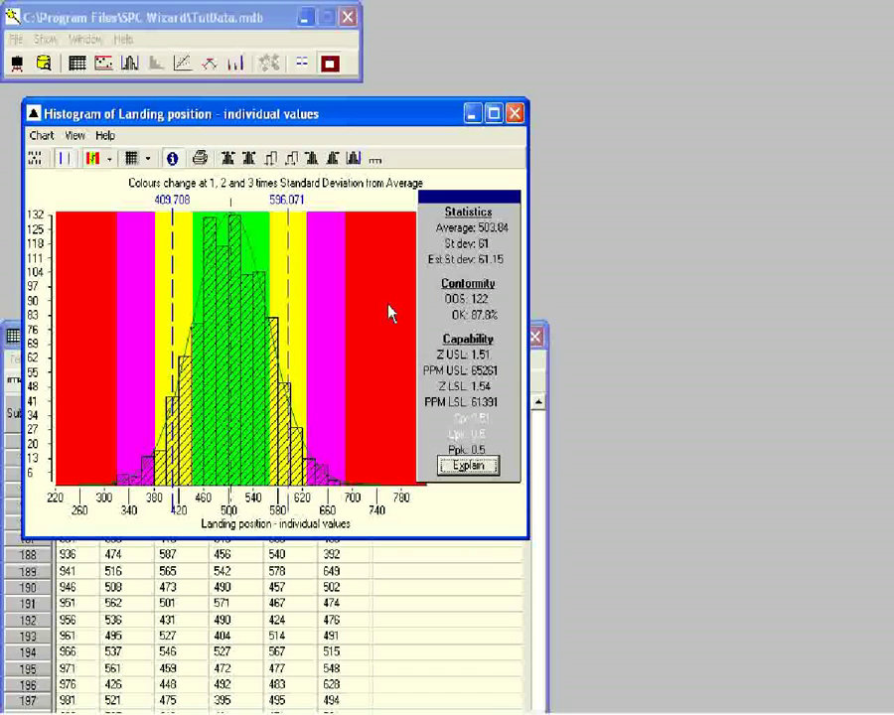
- Reset spec limits to 300/700, then try nearby positions such as 318.7 and 688.5
{"action": "left_click", "coordinate": [390, 313]}
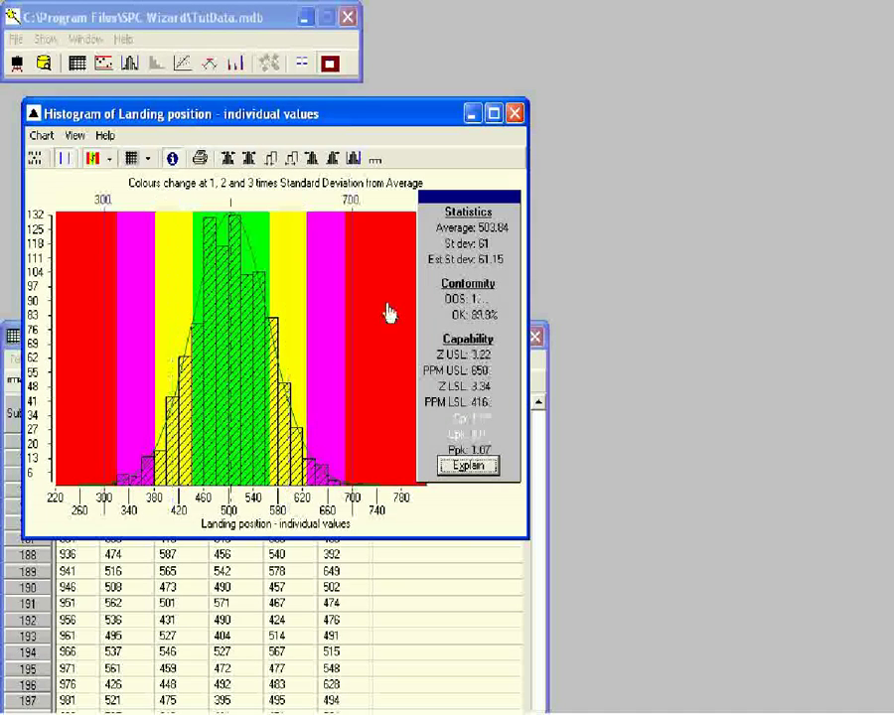
{"action": "left_click_drag", "start_coordinate": [350, 262], "coordinate": [344, 260]}
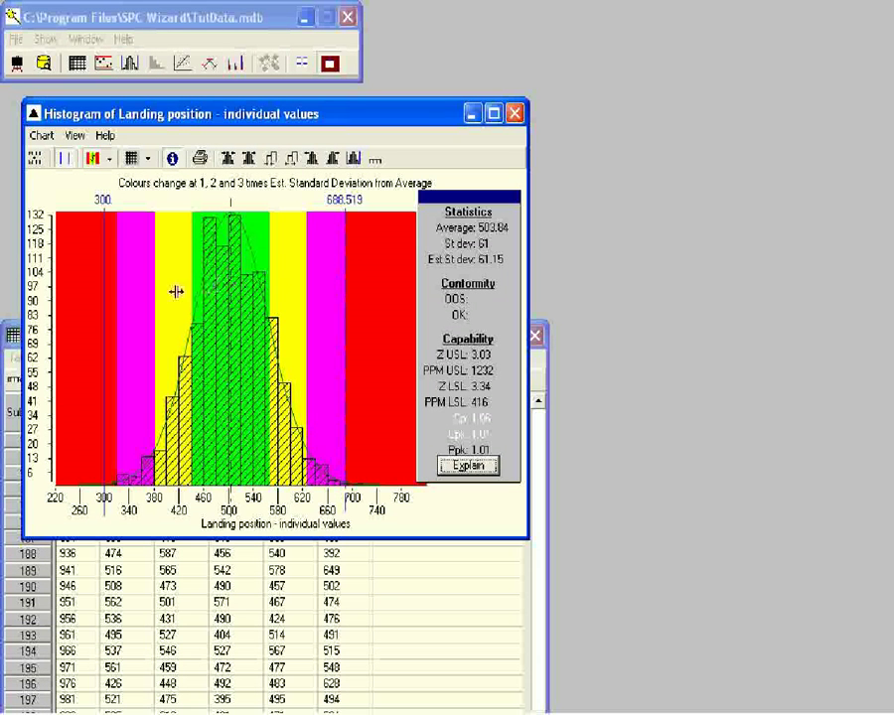
{"action": "left_click_drag", "start_coordinate": [105, 283], "coordinate": [114, 282]}
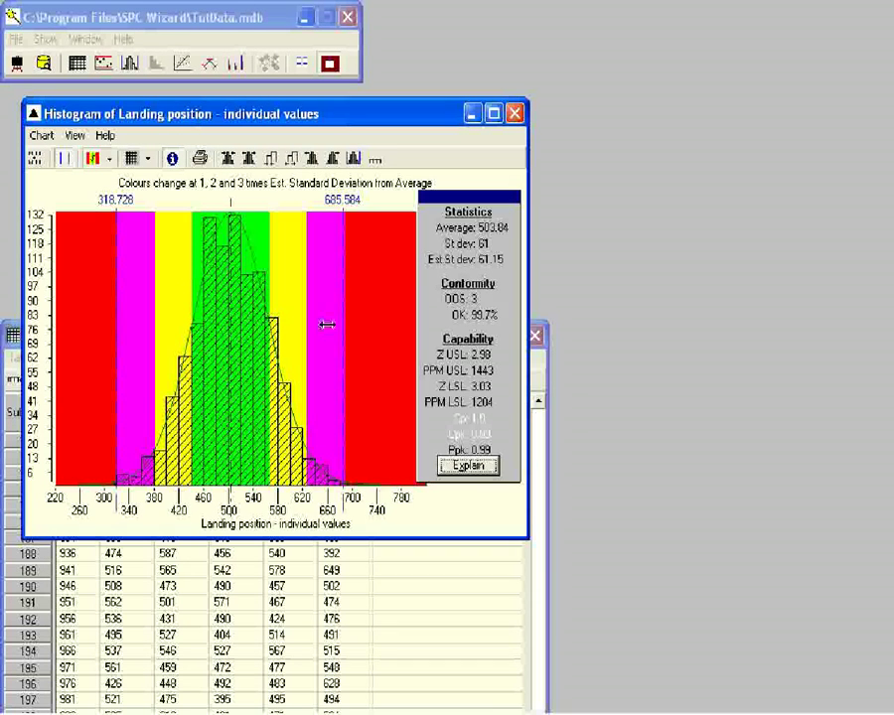
{"action": "left_click_drag", "start_coordinate": [346, 331], "coordinate": [365, 331]}
{"action": "left_click_drag", "start_coordinate": [370, 332], "coordinate": [481, 355]}
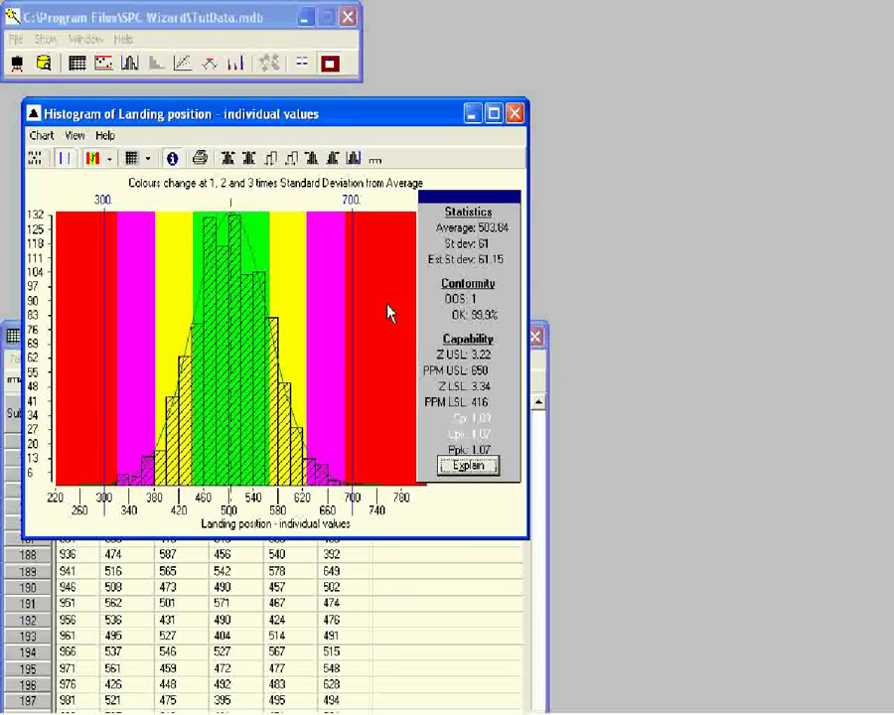
- Read the Cpk help topic, then close help to return to the histogram
{"action": "left_click", "coordinate": [455, 431]}
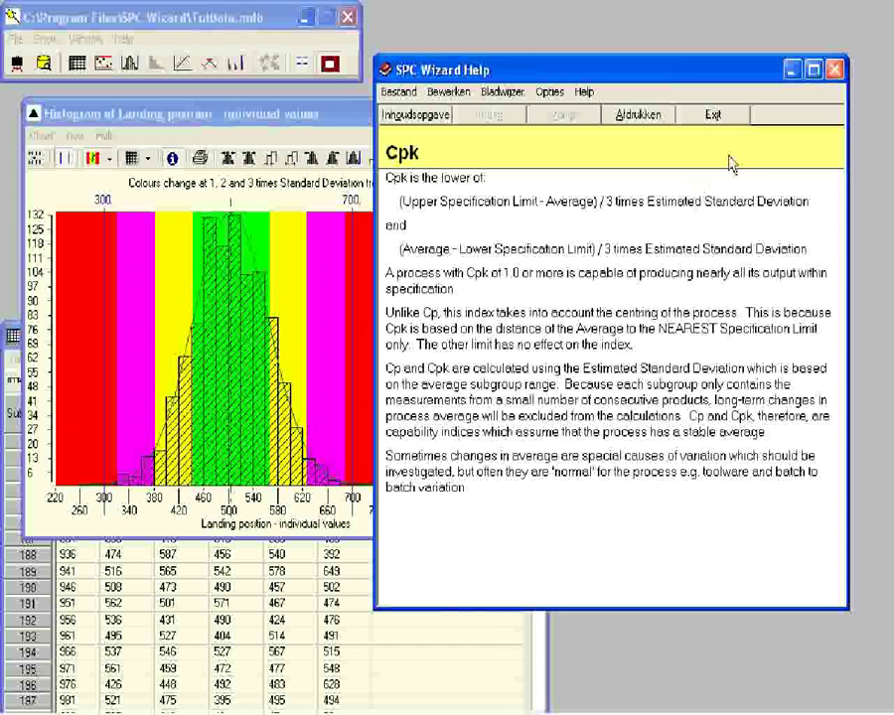
{"action": "left_click", "coordinate": [836, 69]}
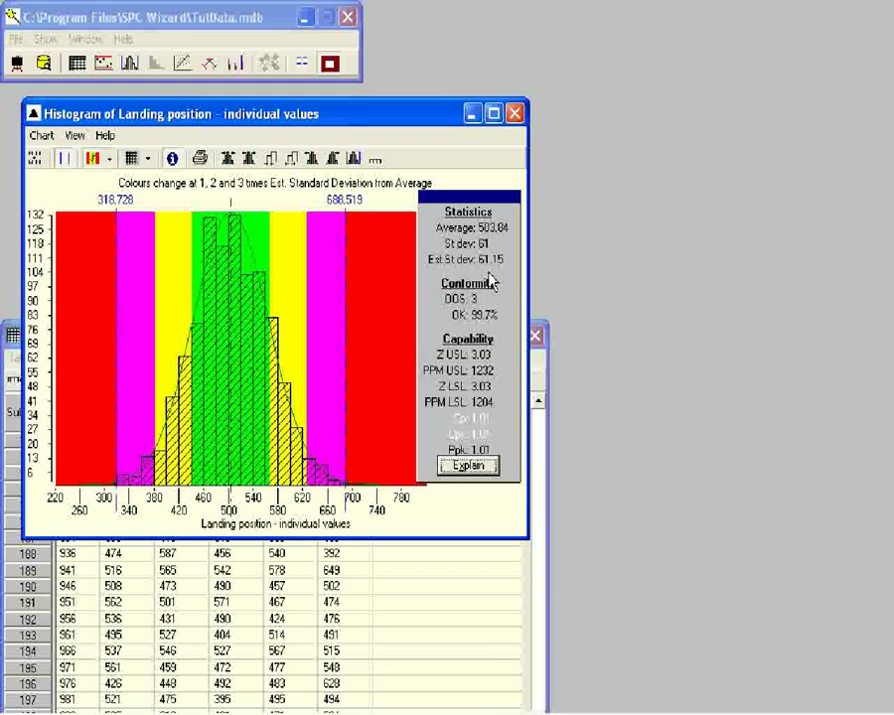
- Set spec limits to about 315.8 and 682.6, keeping 3 out of spec with Ppk 0.98
{"action": "mouse_move", "coordinate": [344, 358]}
{"action": "left_mouse_down"}
{"action": "mouse_move", "coordinate": [399, 360]}
{"action": "mouse_move", "coordinate": [376, 340]}
{"action": "mouse_move", "coordinate": [316, 340]}
{"action": "mouse_move", "coordinate": [342, 338]}
{"action": "left_mouse_up"}
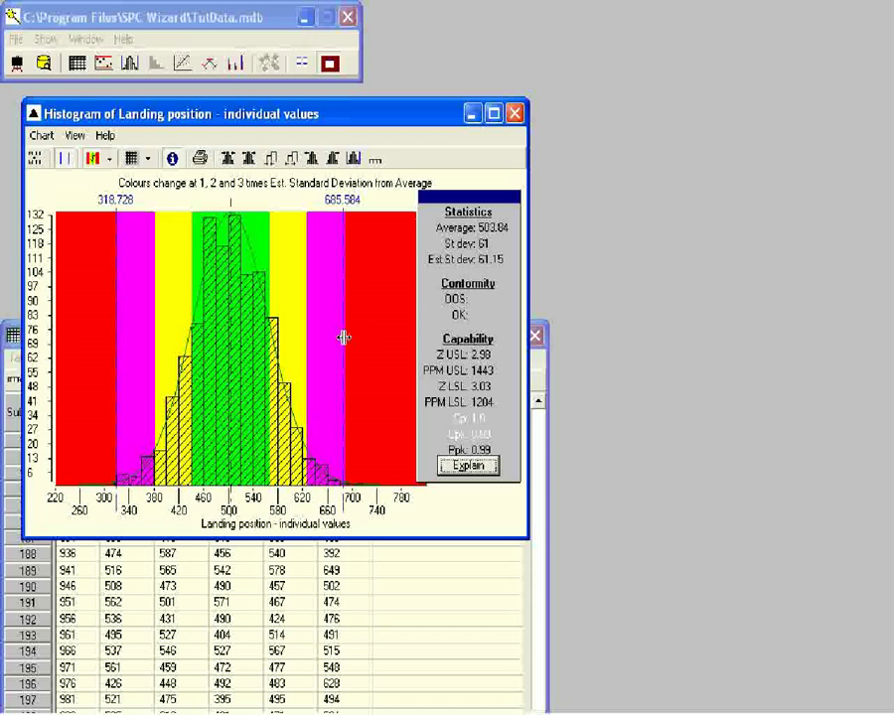
{"action": "left_click_drag", "start_coordinate": [343, 338], "coordinate": [347, 331]}
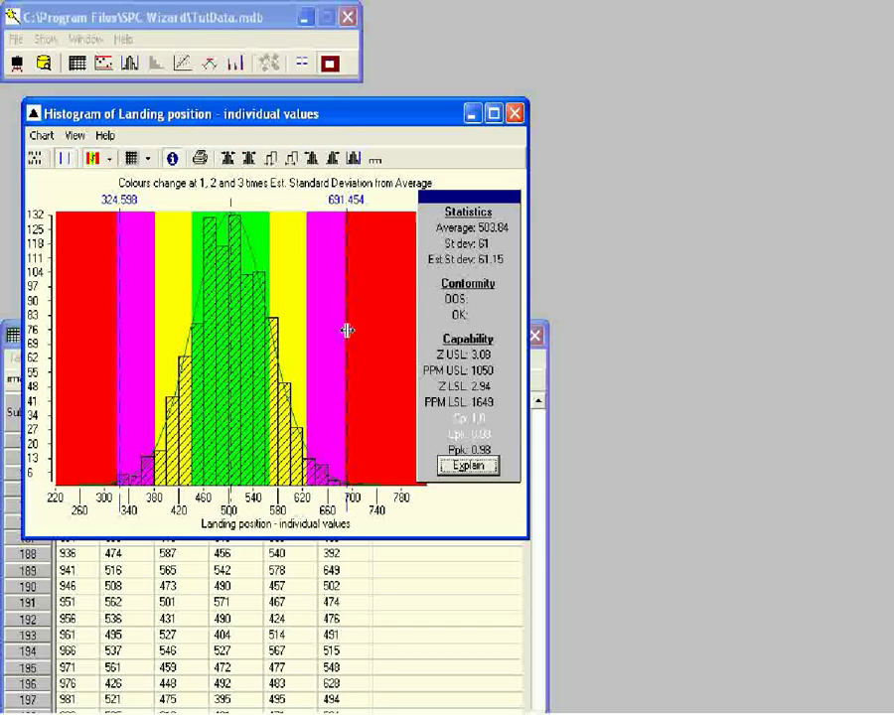
{"action": "mouse_move", "coordinate": [347, 331]}
{"action": "left_mouse_down"}
{"action": "mouse_move", "coordinate": [389, 337]}
{"action": "mouse_move", "coordinate": [327, 331]}
{"action": "mouse_move", "coordinate": [341, 337]}
{"action": "left_mouse_up"}
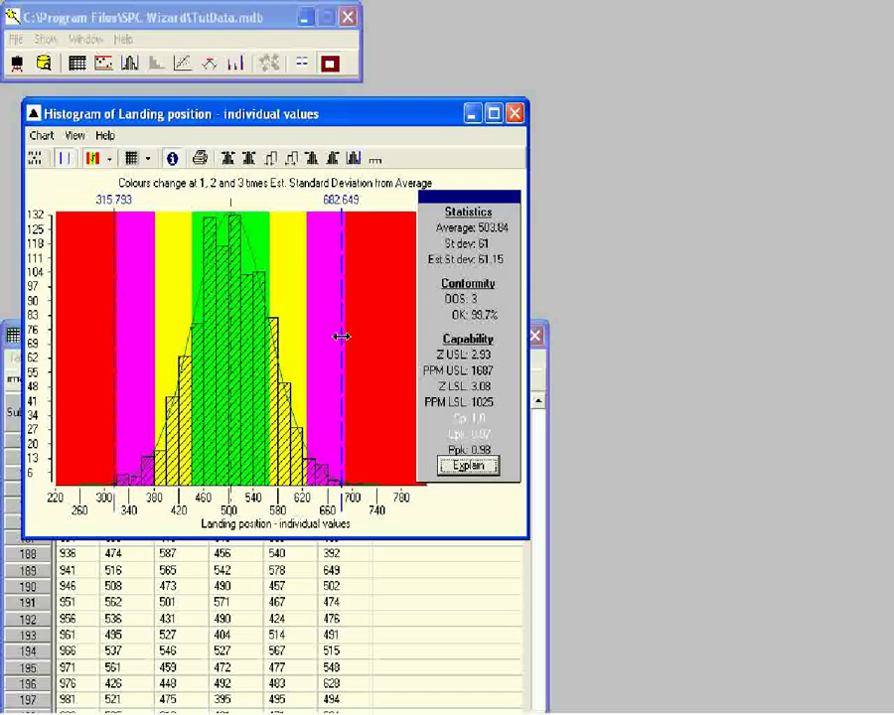
- Shift both spec limits further right, dropping Ppk to 0.18
{"action": "left_click_drag", "start_coordinate": [341, 337], "coordinate": [496, 434]}
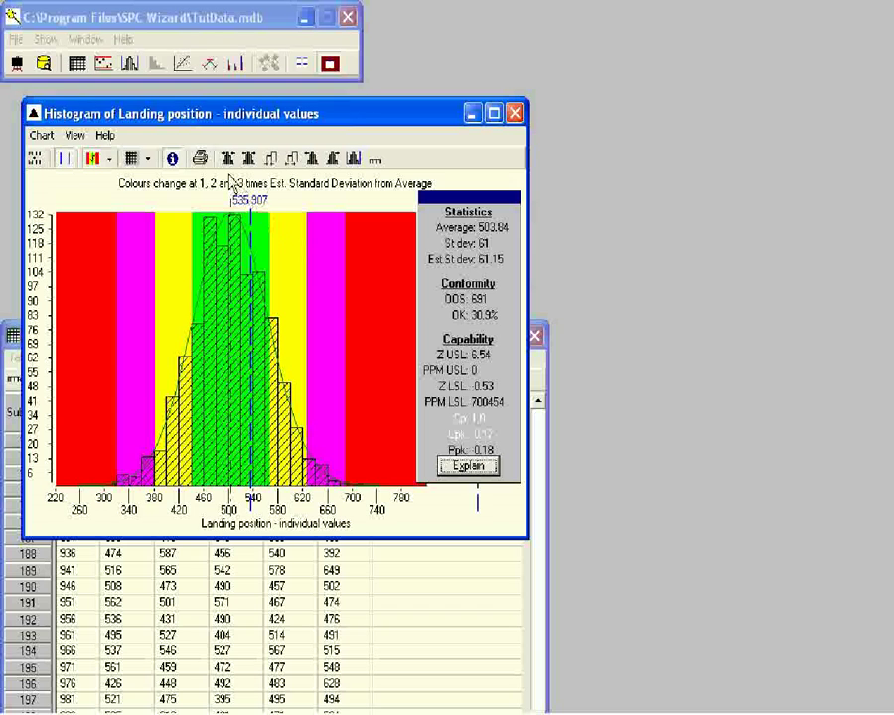
- Start a control chart for Landing position (Subgroup) with Xbar & range selected
{"action": "left_click", "coordinate": [107, 64]}
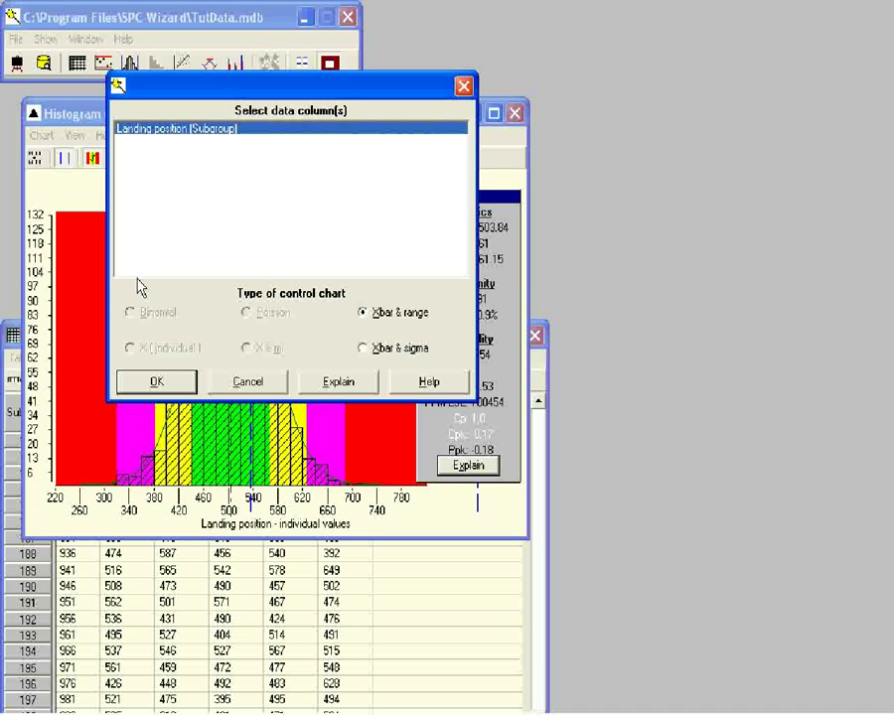
- Create the Landing position Xbar & range chart and open Set Control Limits (subgroups 100–200)
{"action": "left_click", "coordinate": [152, 382]}
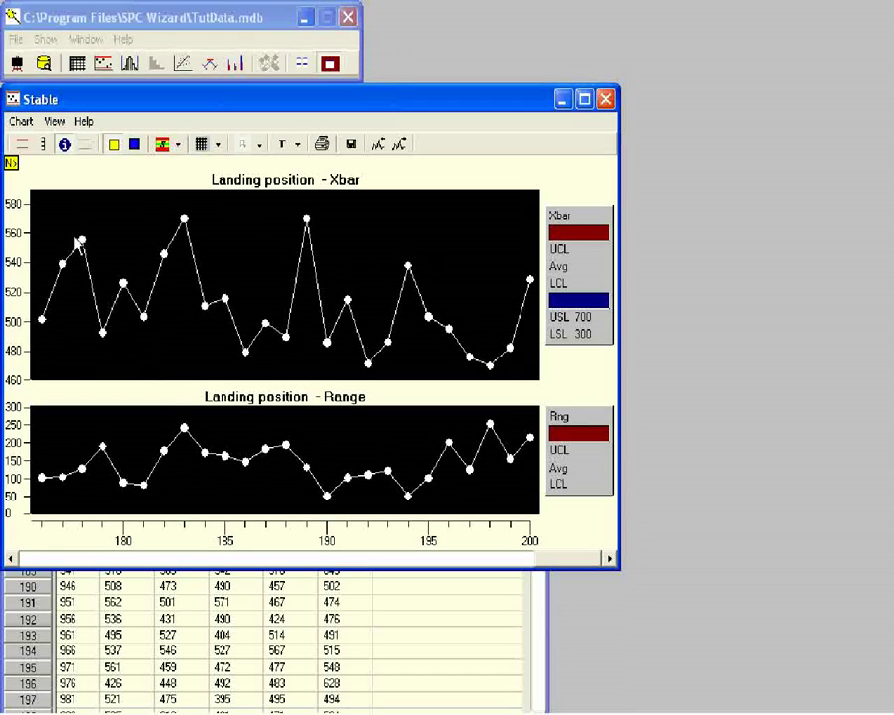
{"action": "left_click", "coordinate": [24, 149]}
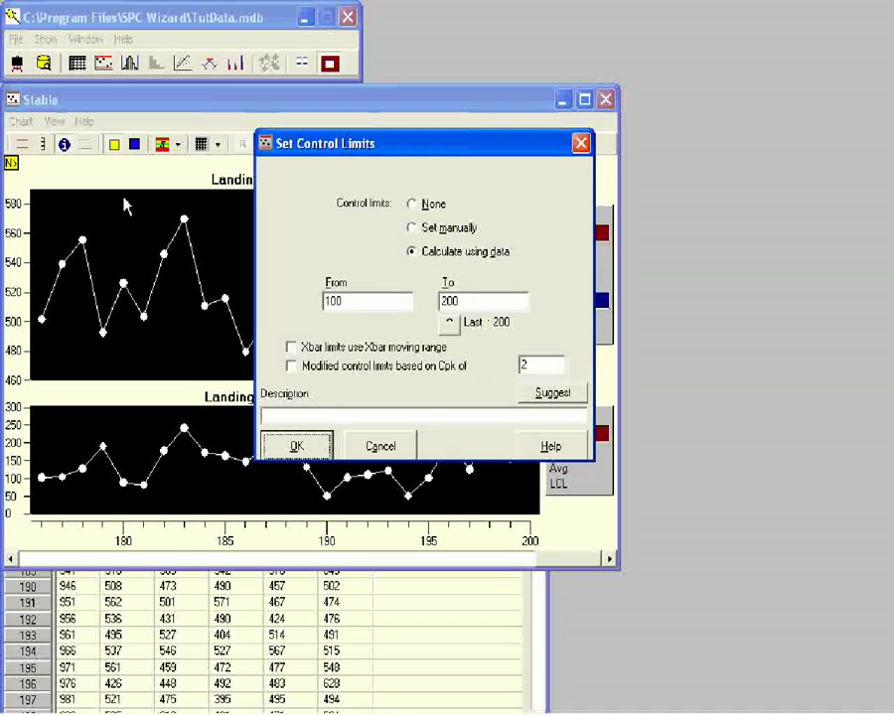
- Recalculate control limits from subgroups 1–200: Xbar 421.77–585.91, Range UCL 300.68
{"action": "left_click_drag", "start_coordinate": [343, 301], "coordinate": [316, 309]}
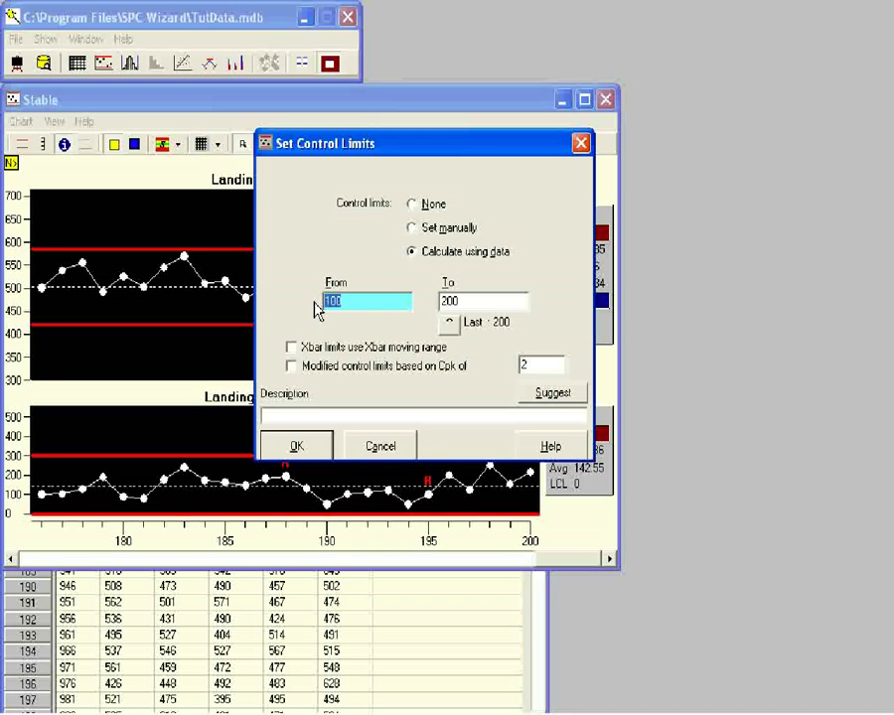
{"action": "type", "text": "1"}
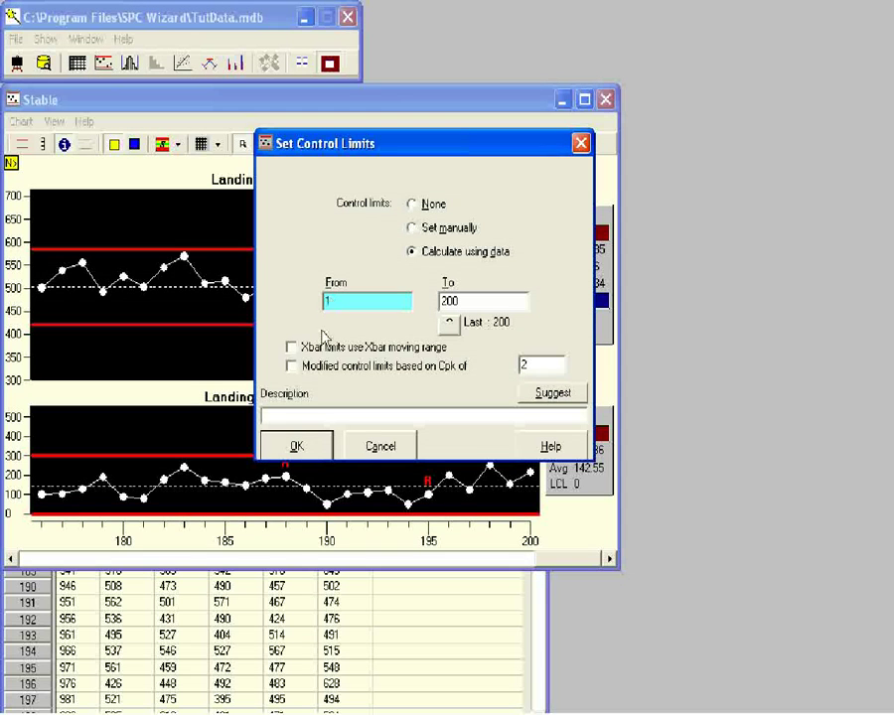
{"action": "left_click", "coordinate": [295, 450]}
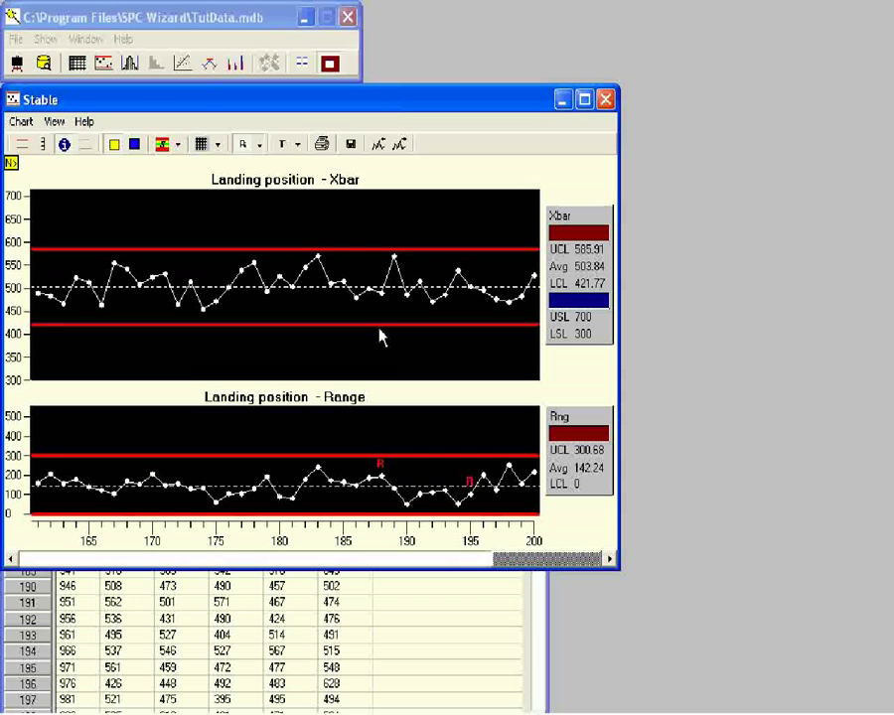
{"action": "scroll", "coordinate": [380, 338], "scroll_direction": "down", "scroll_amount": 3}
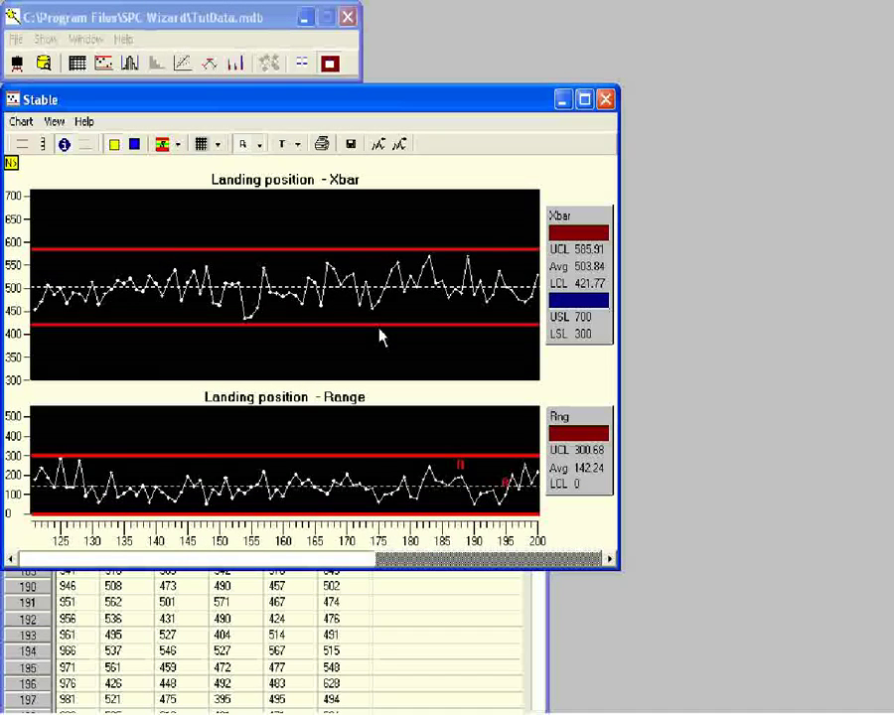
- Zoom out the x-axis to about samples 55–200 and widen the Stable chart window
{"action": "scroll", "coordinate": [379, 338], "scroll_direction": "down", "scroll_amount": 2}
{"action": "scroll", "coordinate": [379, 335], "scroll_direction": "down", "scroll_amount": 2}
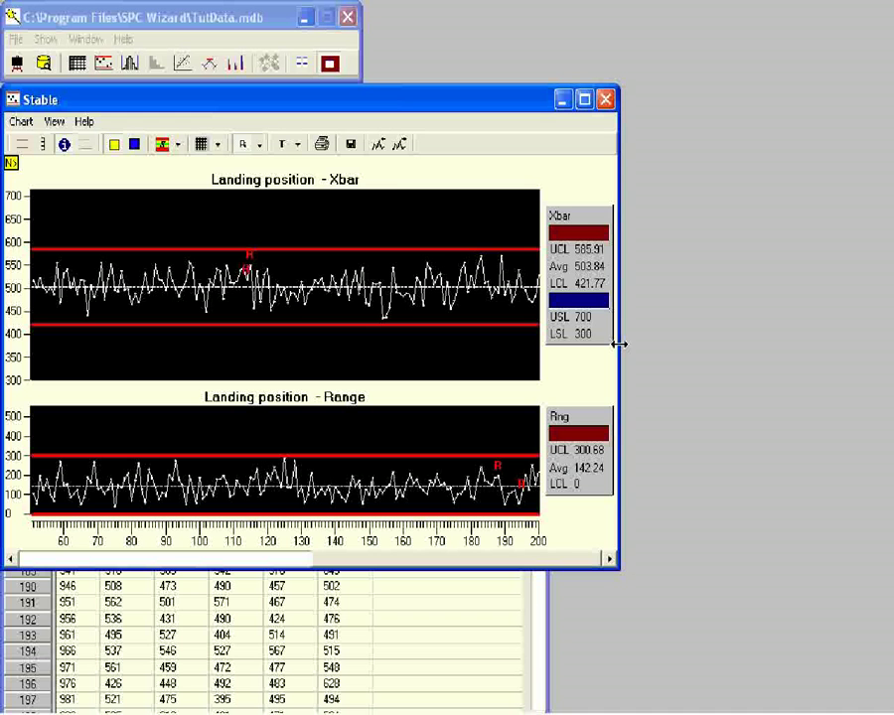
{"action": "left_click_drag", "start_coordinate": [618, 343], "coordinate": [847, 357]}
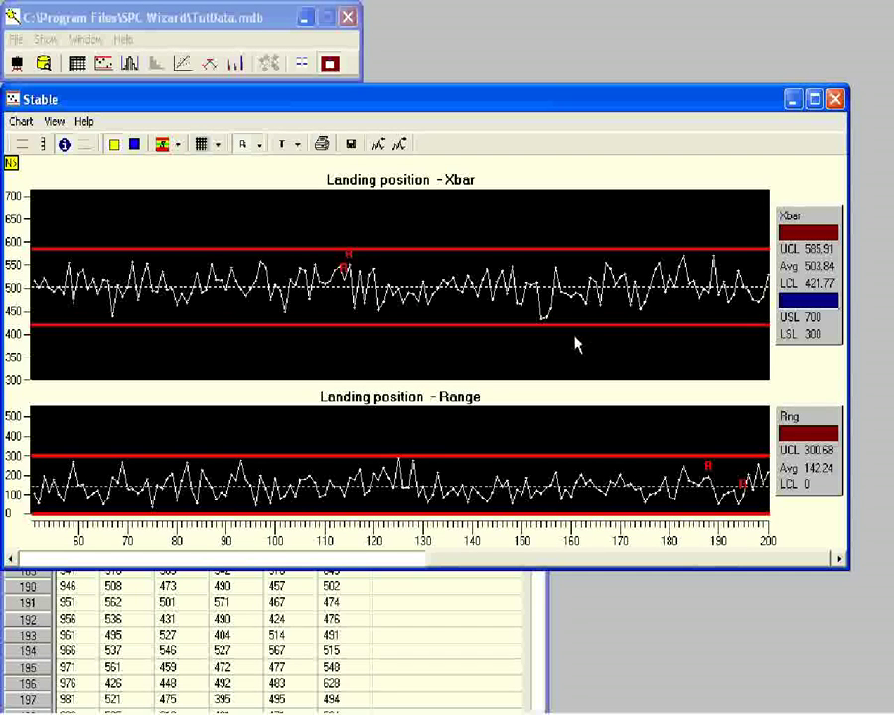
- Open the colour-banded individual-values histogram with spec limits 300–700 and Ppk 1.07
{"action": "double_click", "coordinate": [353, 307]}
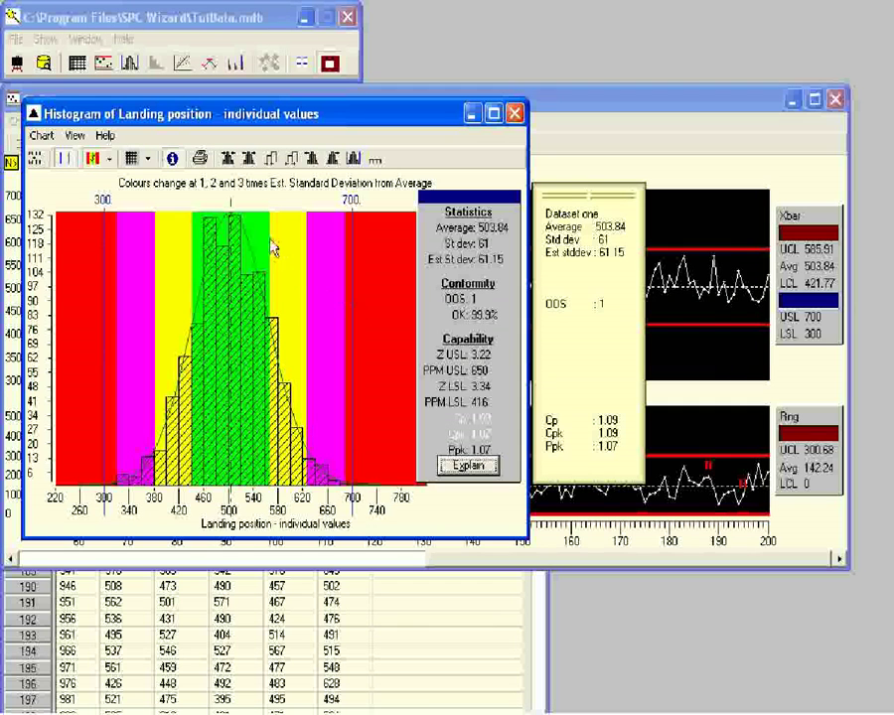
- Open the Unstable table, create its Xbar & Range chart, and bring up Set Control Limits
{"action": "left_click", "coordinate": [44, 64]}
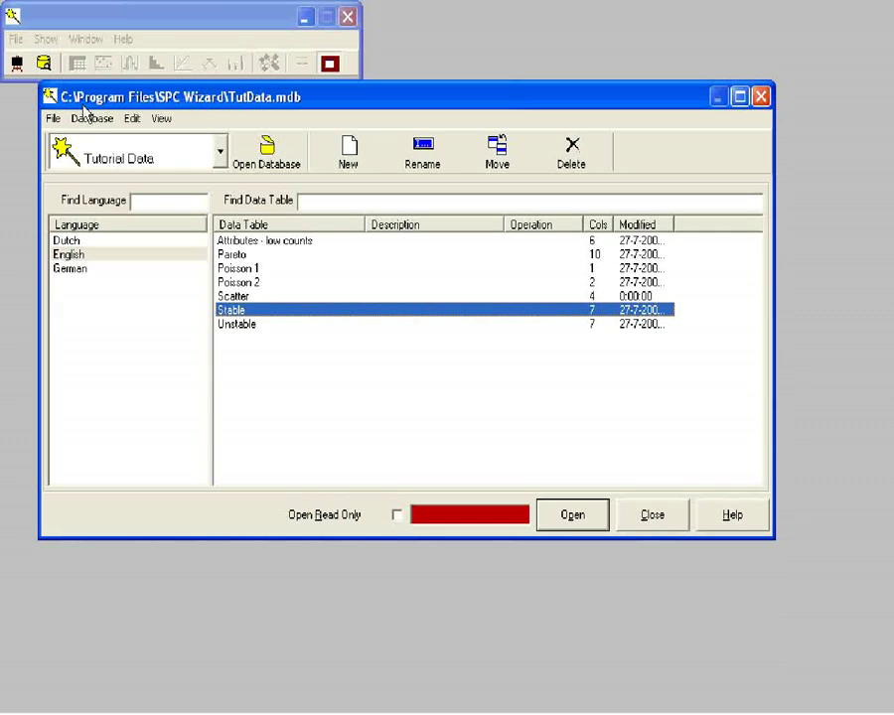
{"action": "left_click", "coordinate": [286, 324]}
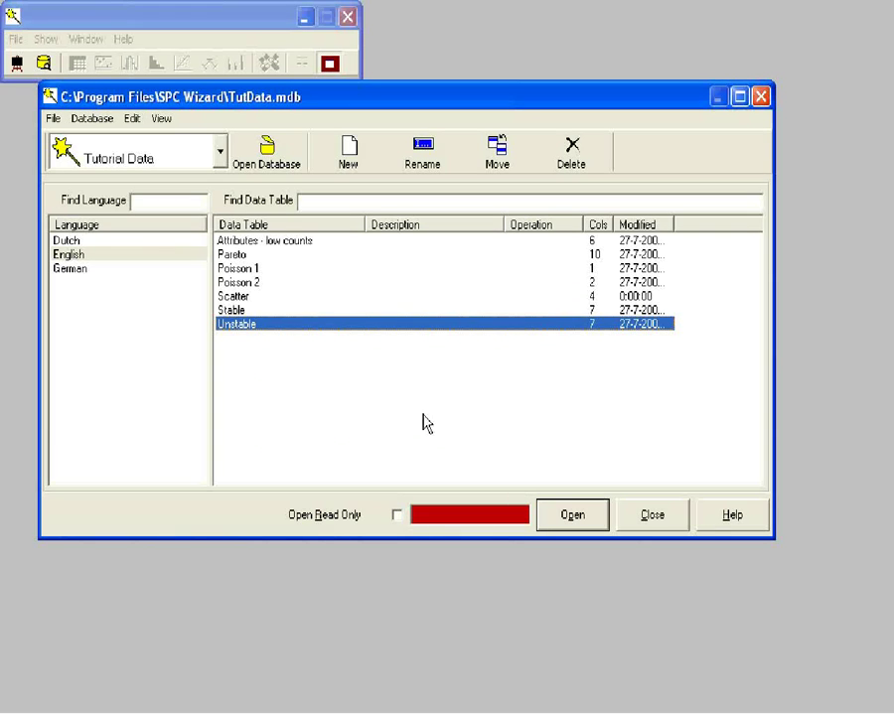
{"action": "left_click", "coordinate": [566, 513]}
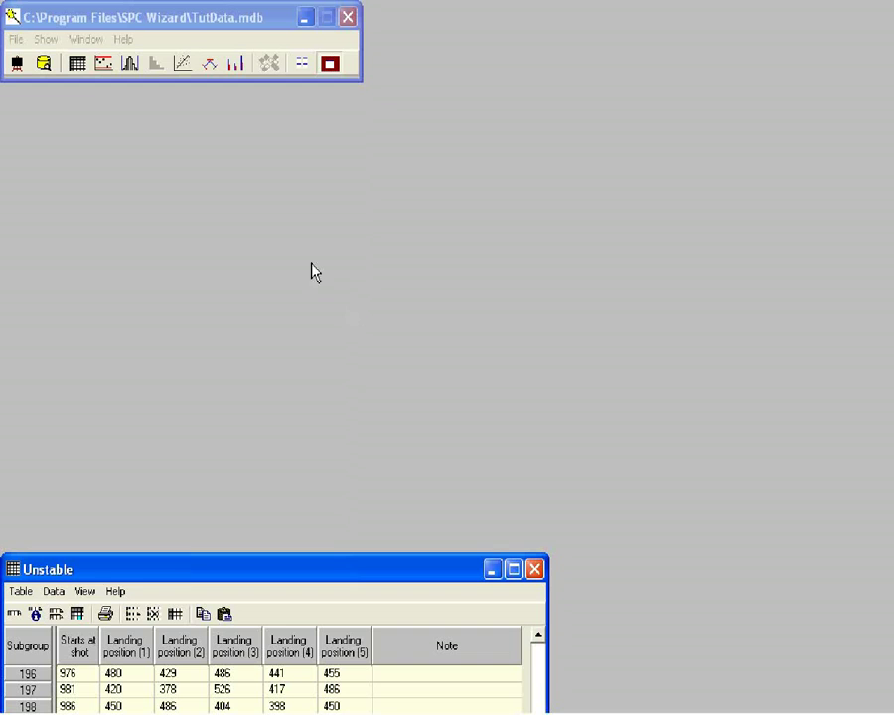
{"action": "left_click", "coordinate": [104, 64]}
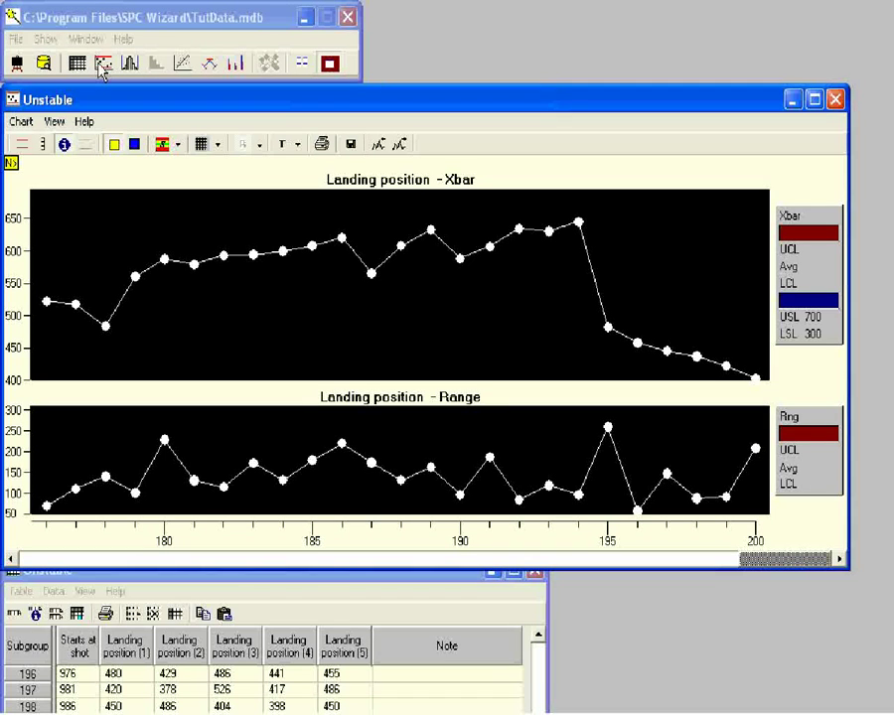
{"action": "left_click", "coordinate": [20, 120]}
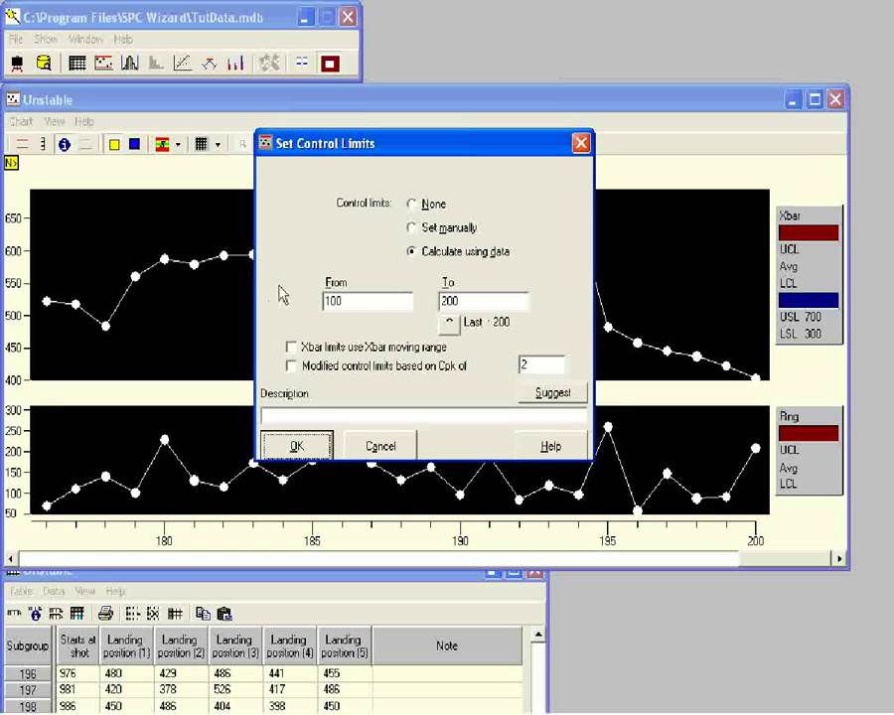
- Apply limits calculated from subgroups 100–200: Xbar 422.81–586.39, Range UCL 299.66
{"action": "left_click_drag", "start_coordinate": [348, 301], "coordinate": [309, 309]}
{"action": "left_click", "coordinate": [309, 447]}
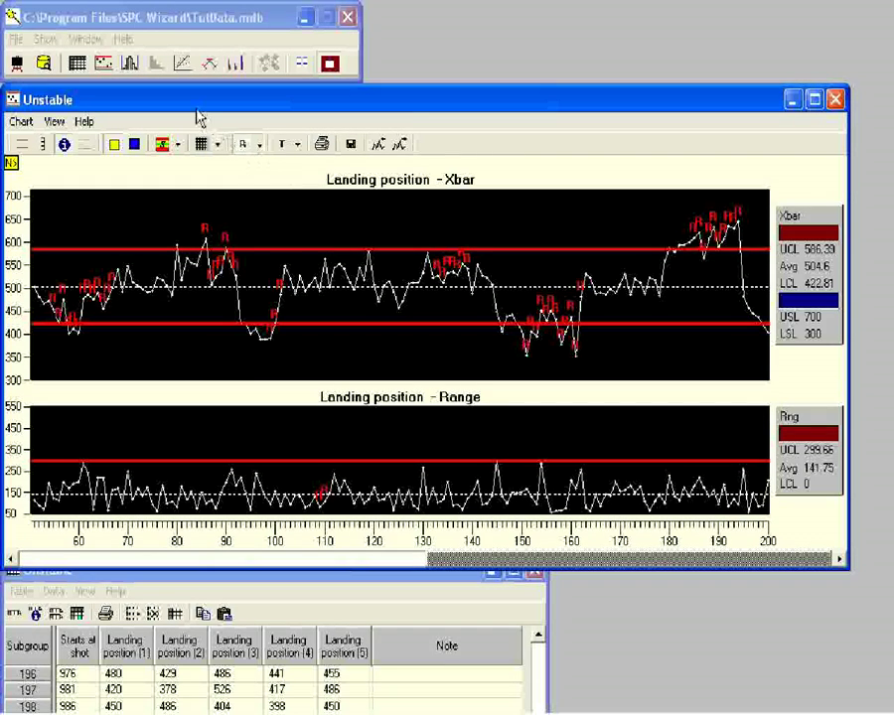
- Create an Unstable individual-values histogram with the statistics panel and 1/2/3 std-dev colour bands
{"action": "left_click", "coordinate": [129, 63]}
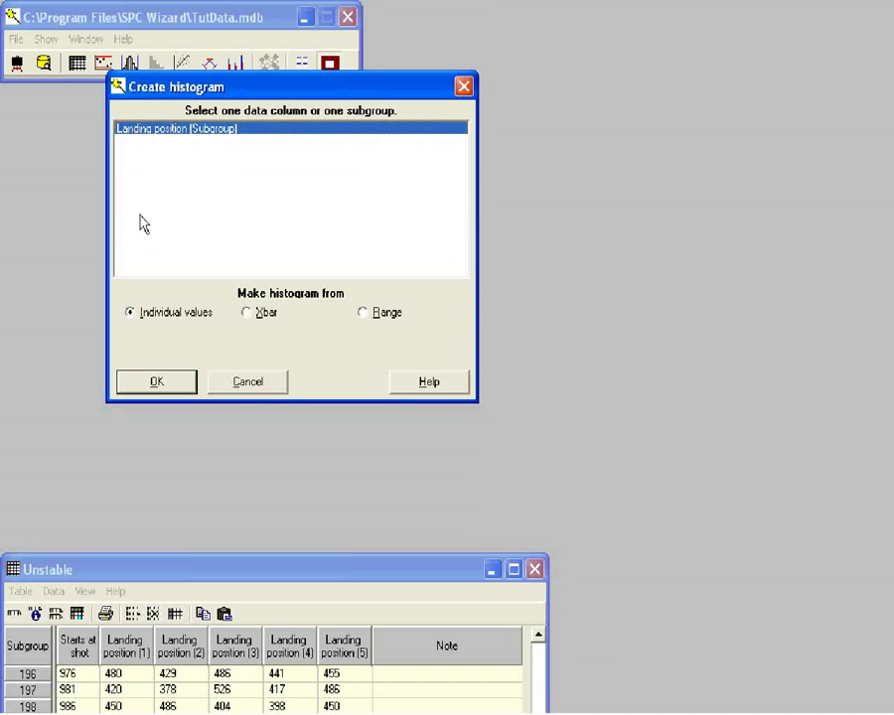
{"action": "left_click", "coordinate": [156, 384]}
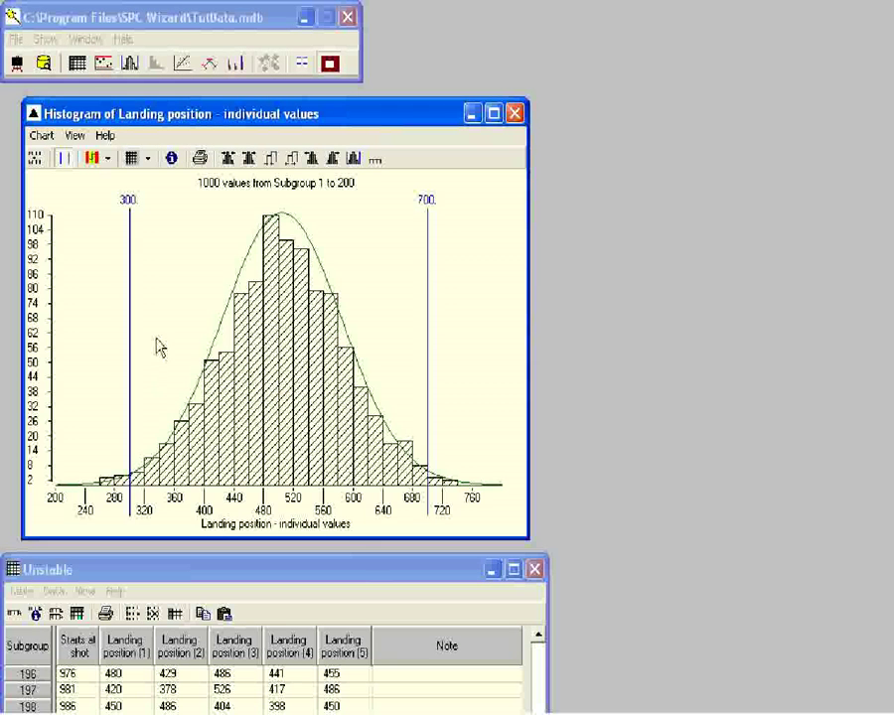
{"action": "left_click", "coordinate": [171, 158]}
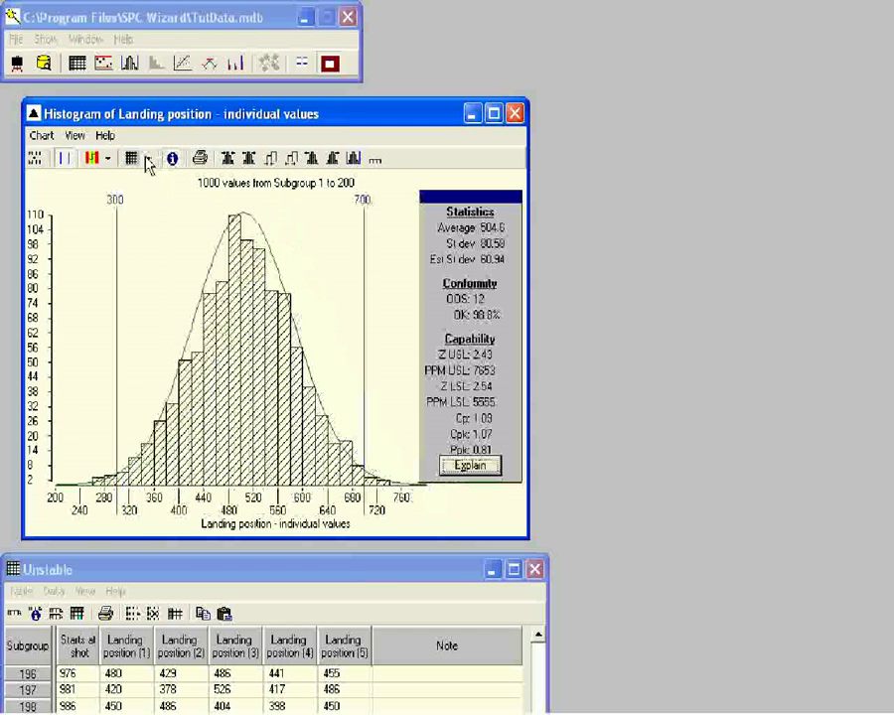
{"action": "left_click", "coordinate": [93, 159]}
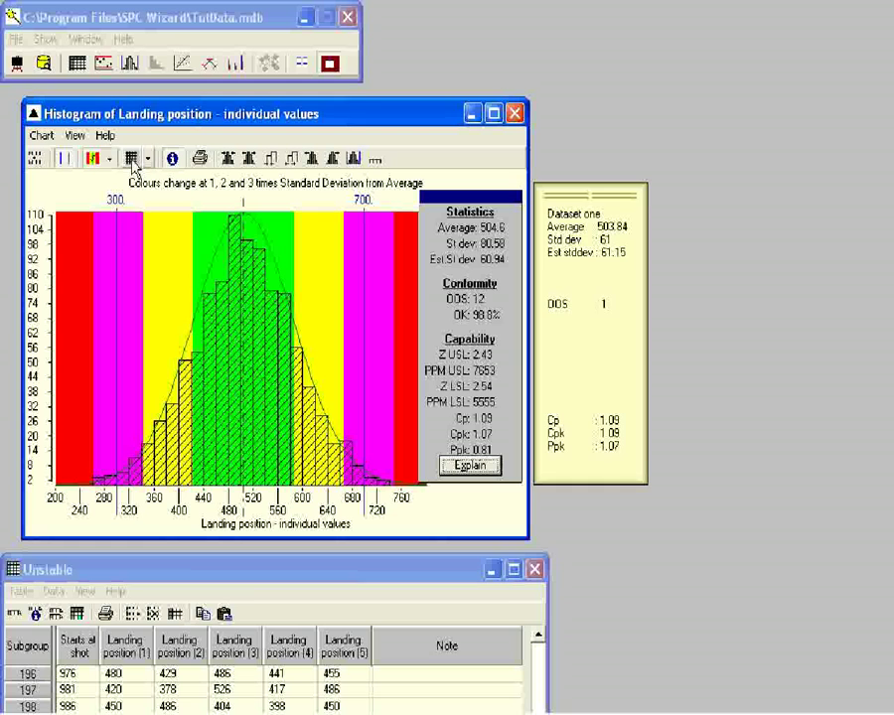
- Switch the colour band basis to Estimated Std. Dev
{"action": "left_click", "coordinate": [111, 160]}
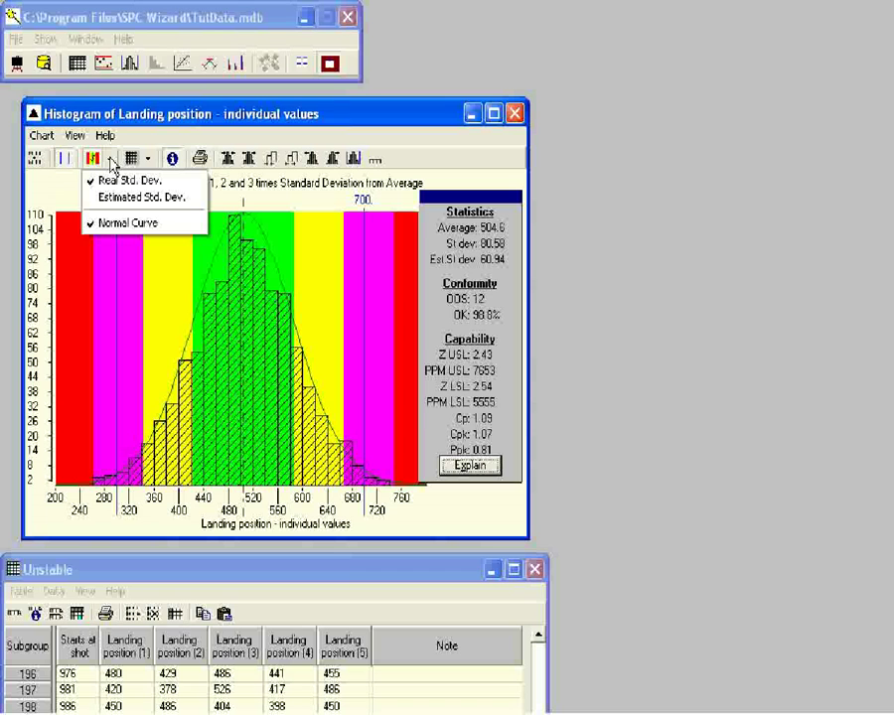
{"action": "left_click", "coordinate": [115, 197]}
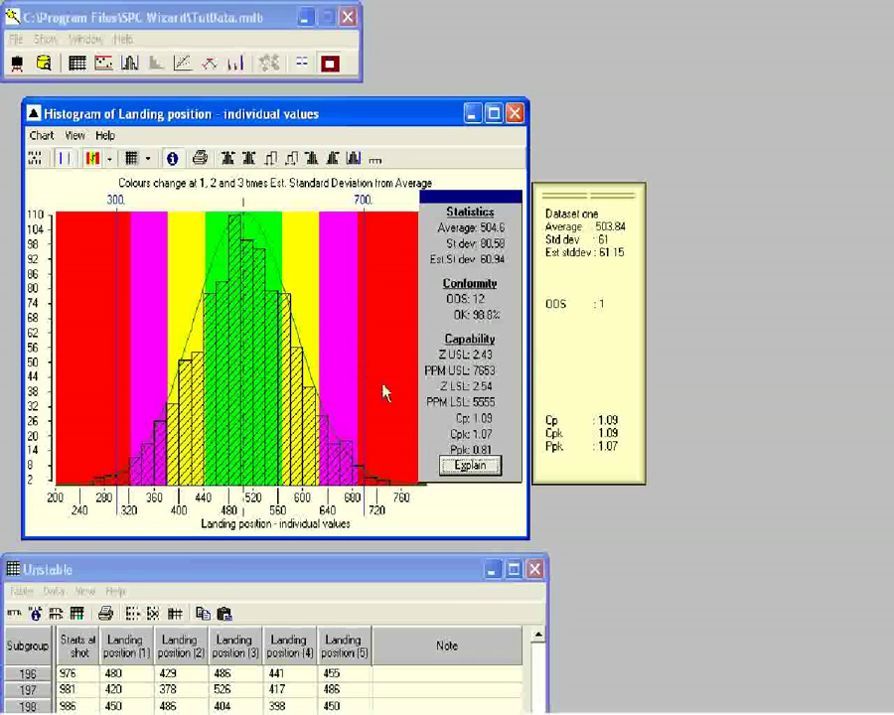
{"action": "left_click", "coordinate": [471, 463]}
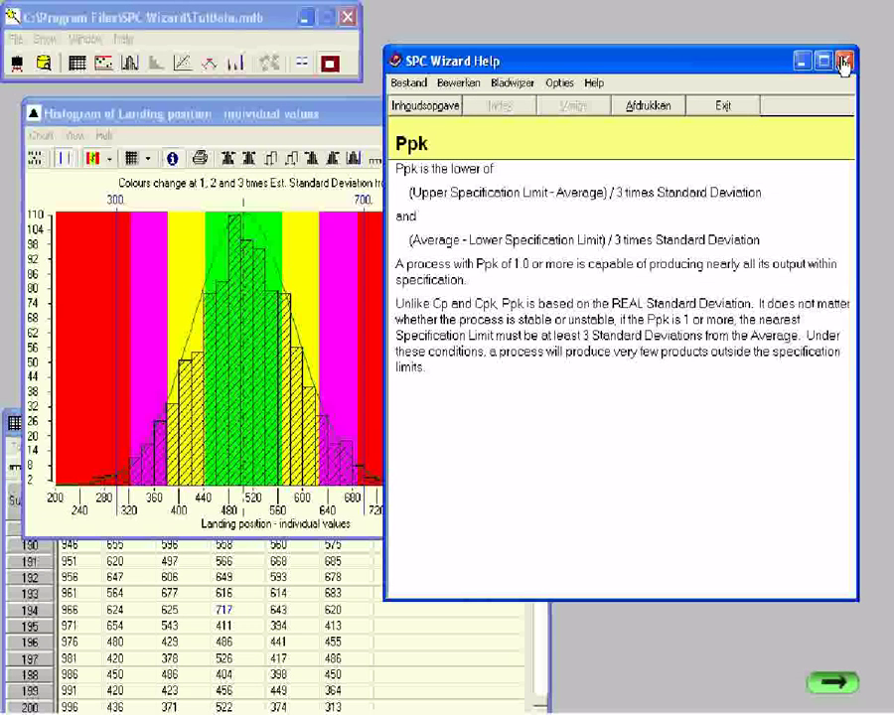
{"action": "left_click", "coordinate": [842, 63]}
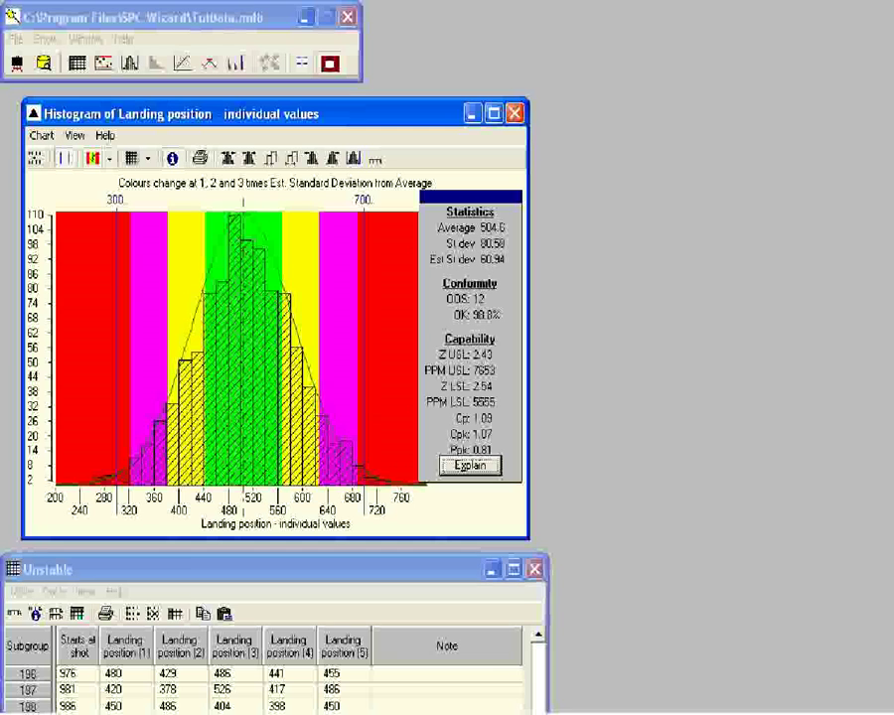